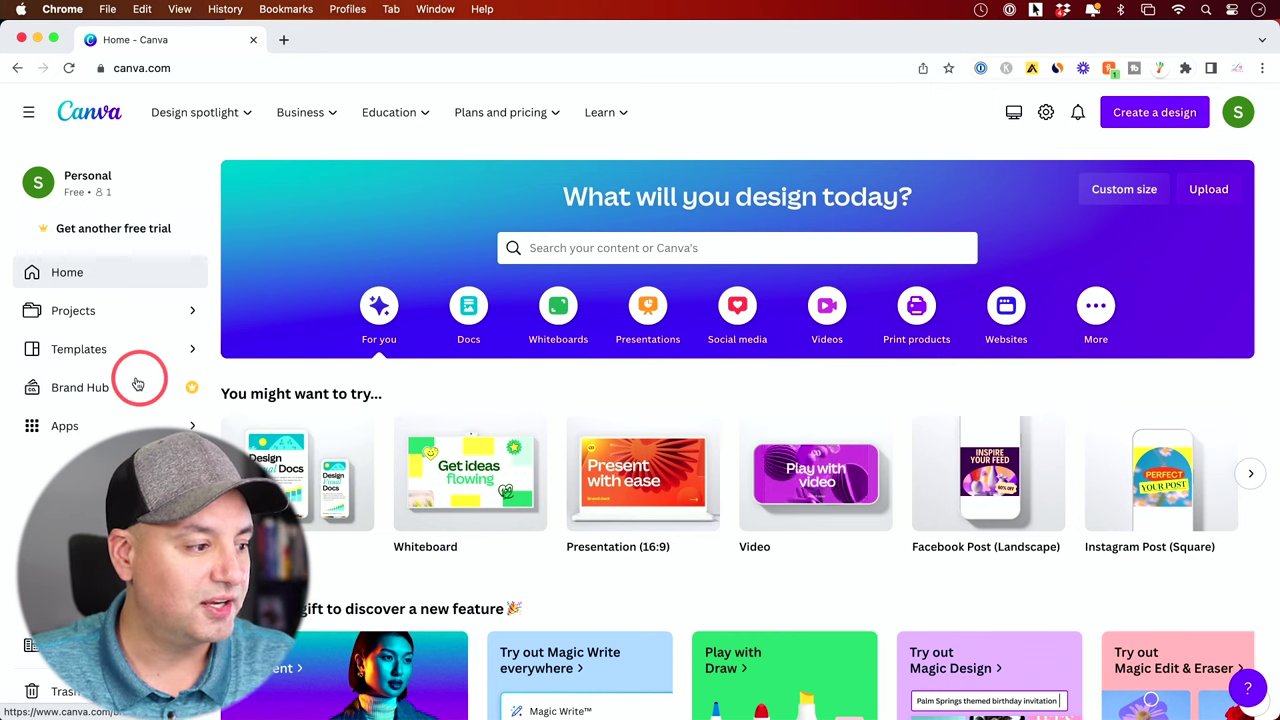
Step: Find the D-ID AI Presenters app under Trending in Apps and view its details
click(70, 428)
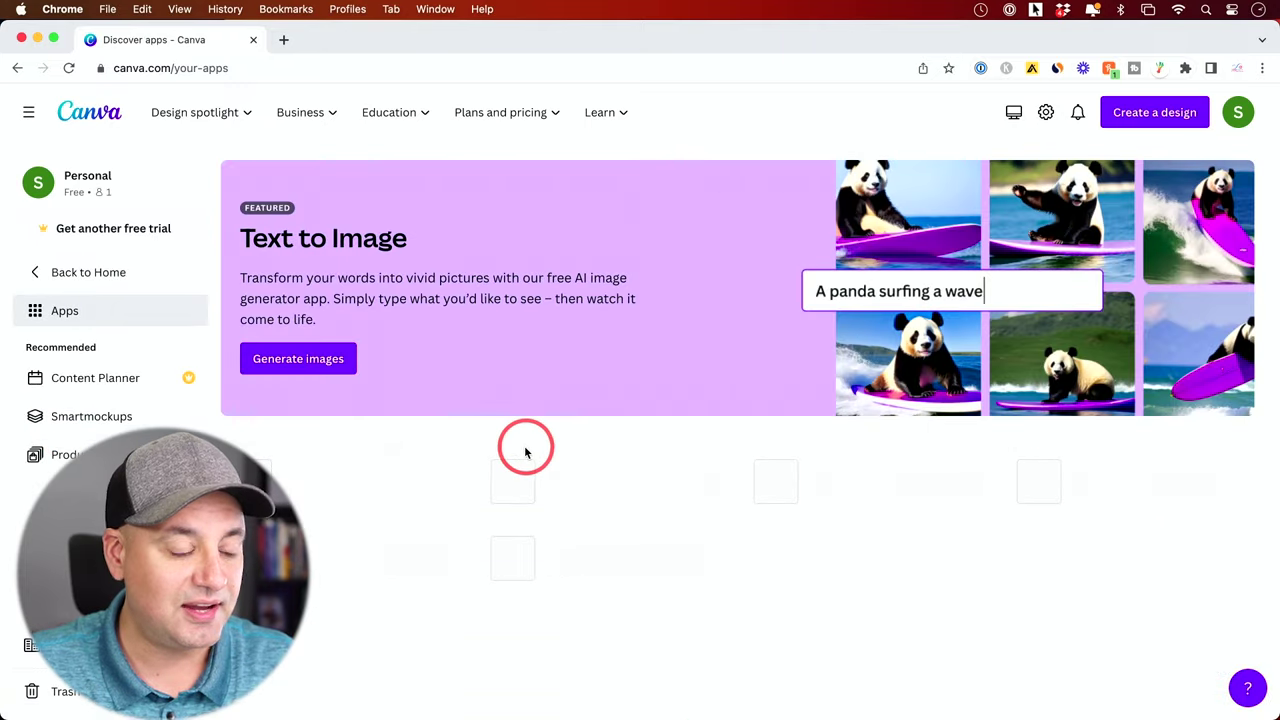
scroll(524, 448, down, 2)
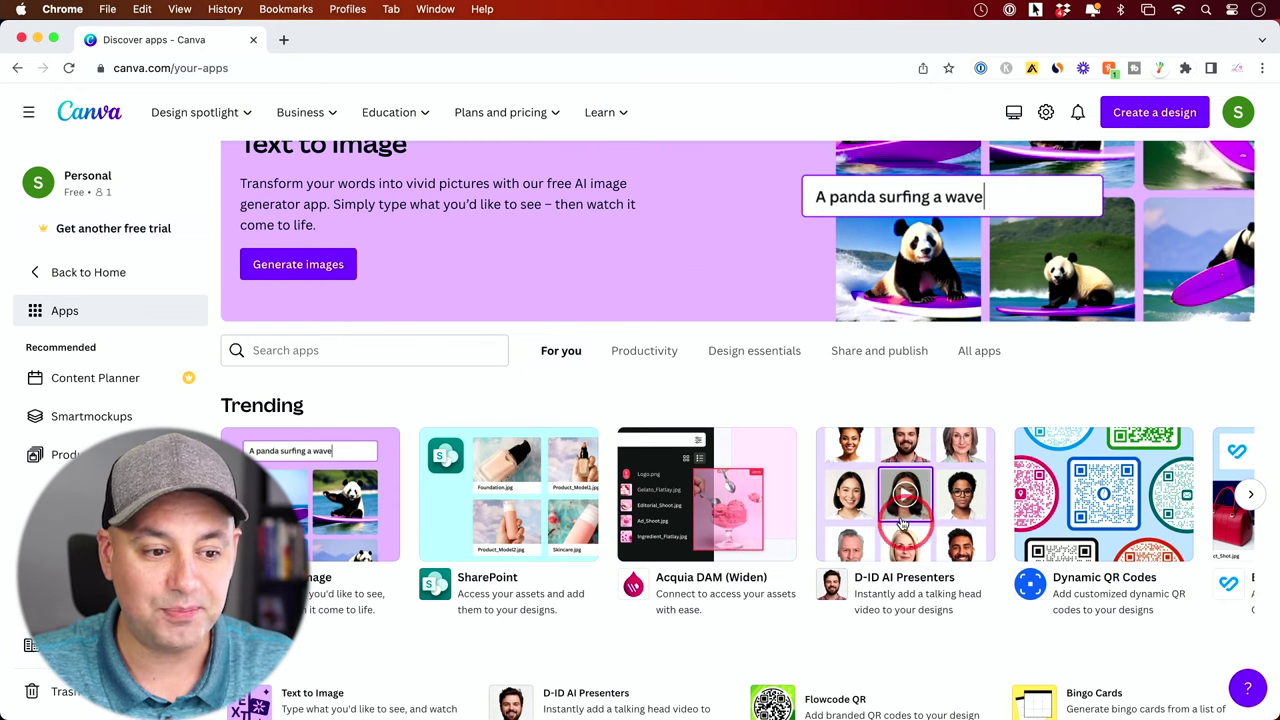
scroll(335, 375, down, 1)
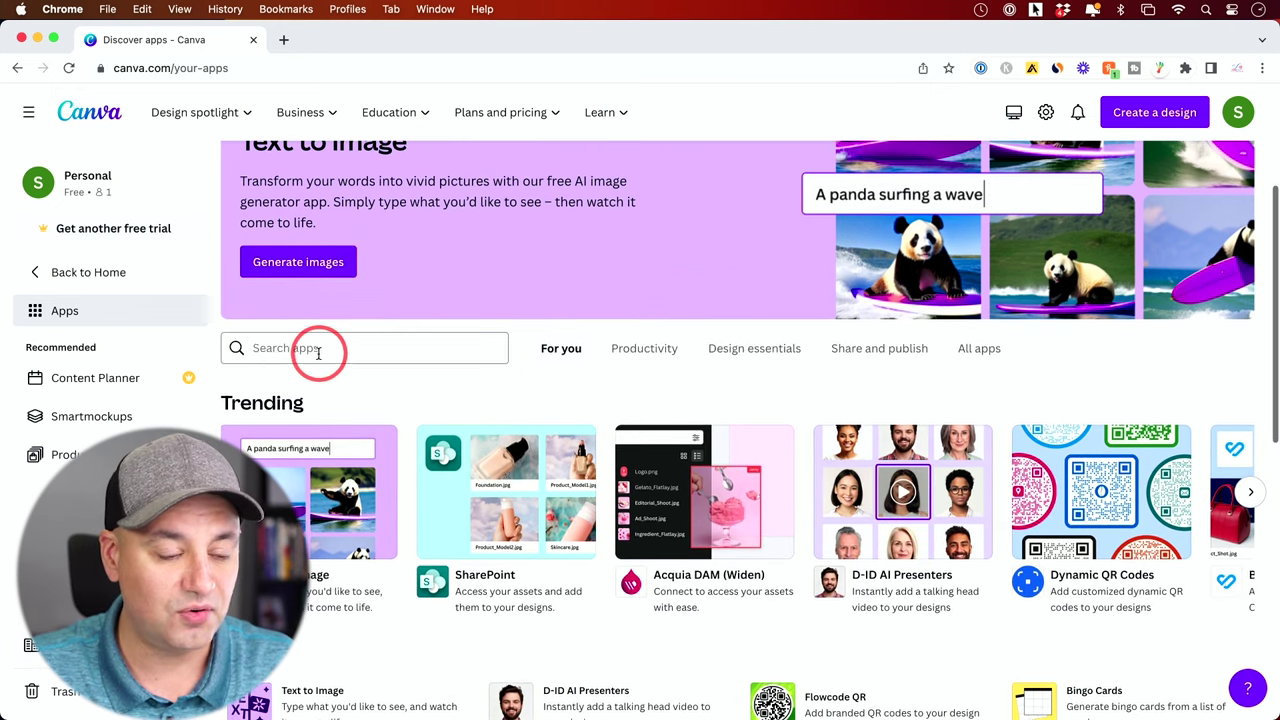
click(857, 476)
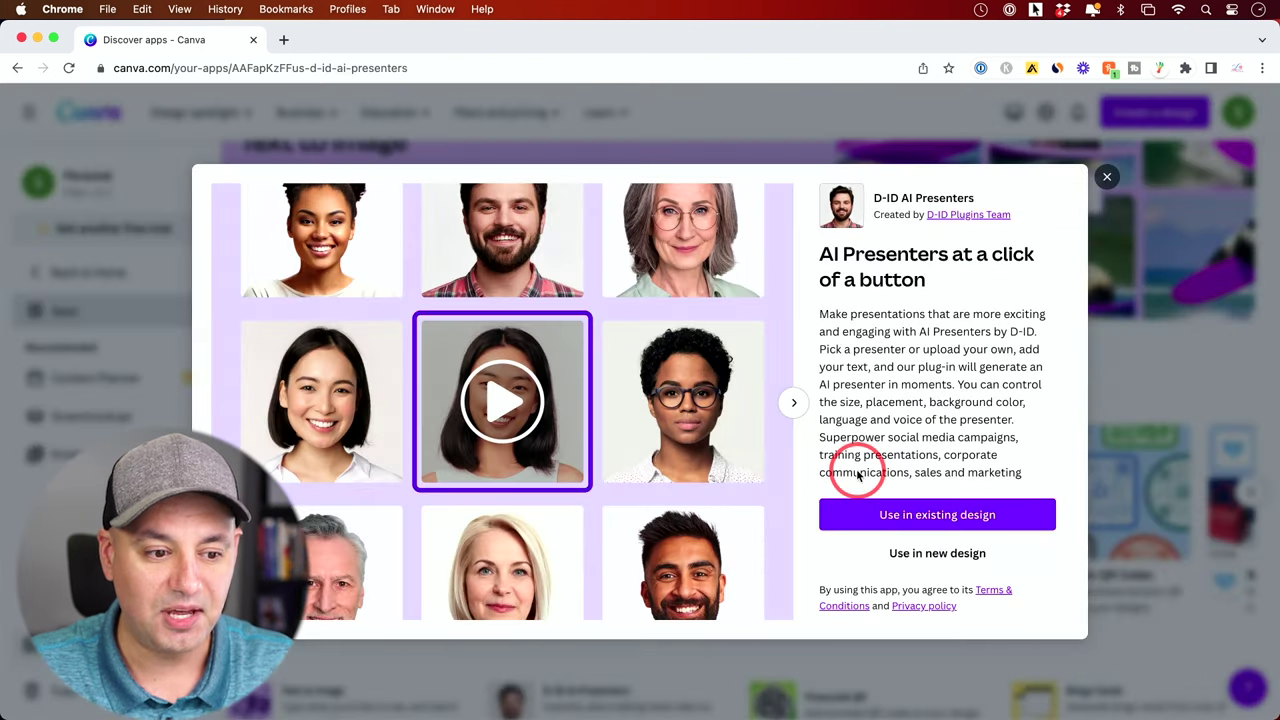
Step: Use the D-ID AI Presenters app in a new 1920 × 1080 px Video design
click(956, 562)
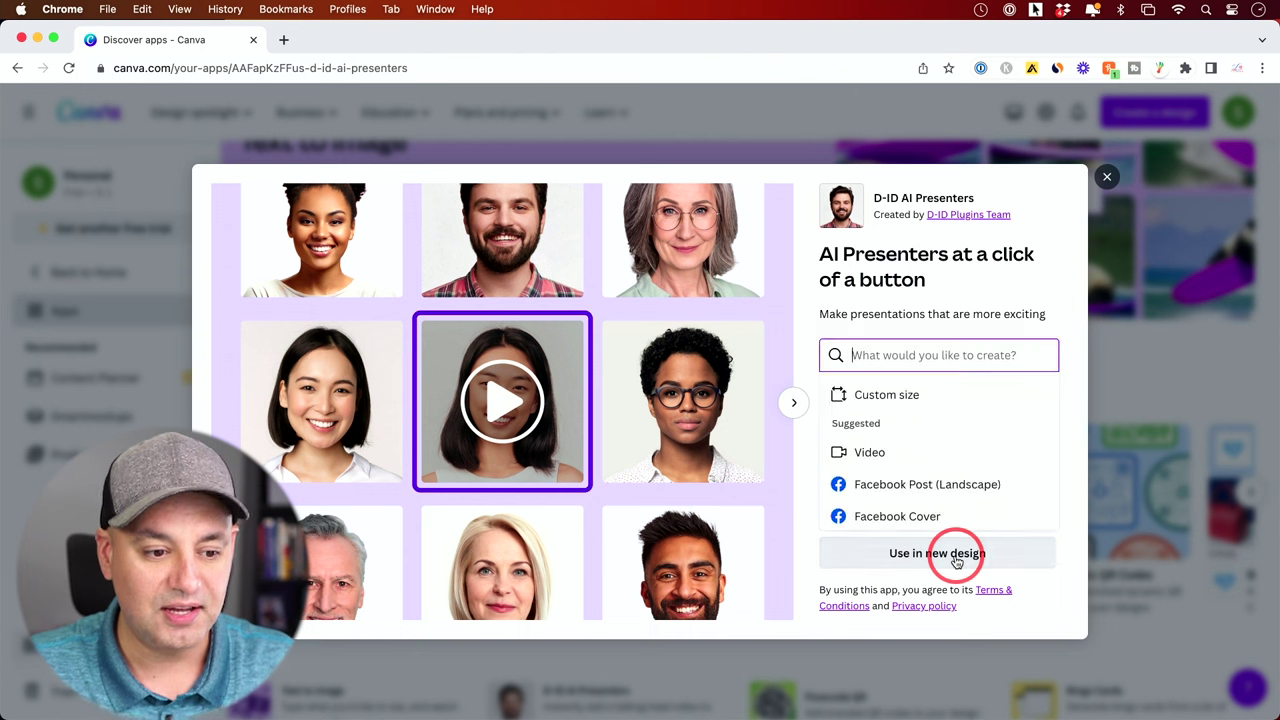
click(874, 453)
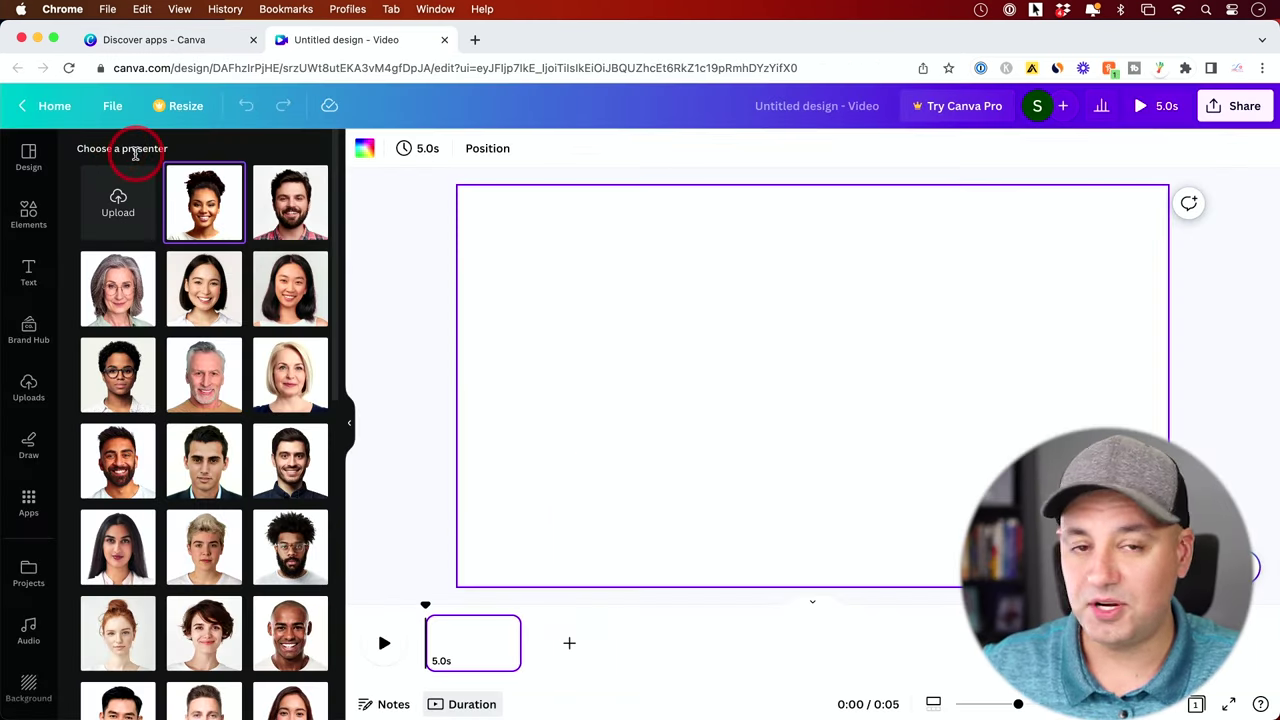
Step: Keep the first presenter as the avatar and collapse the presenter list
scroll(177, 223, down, 5)
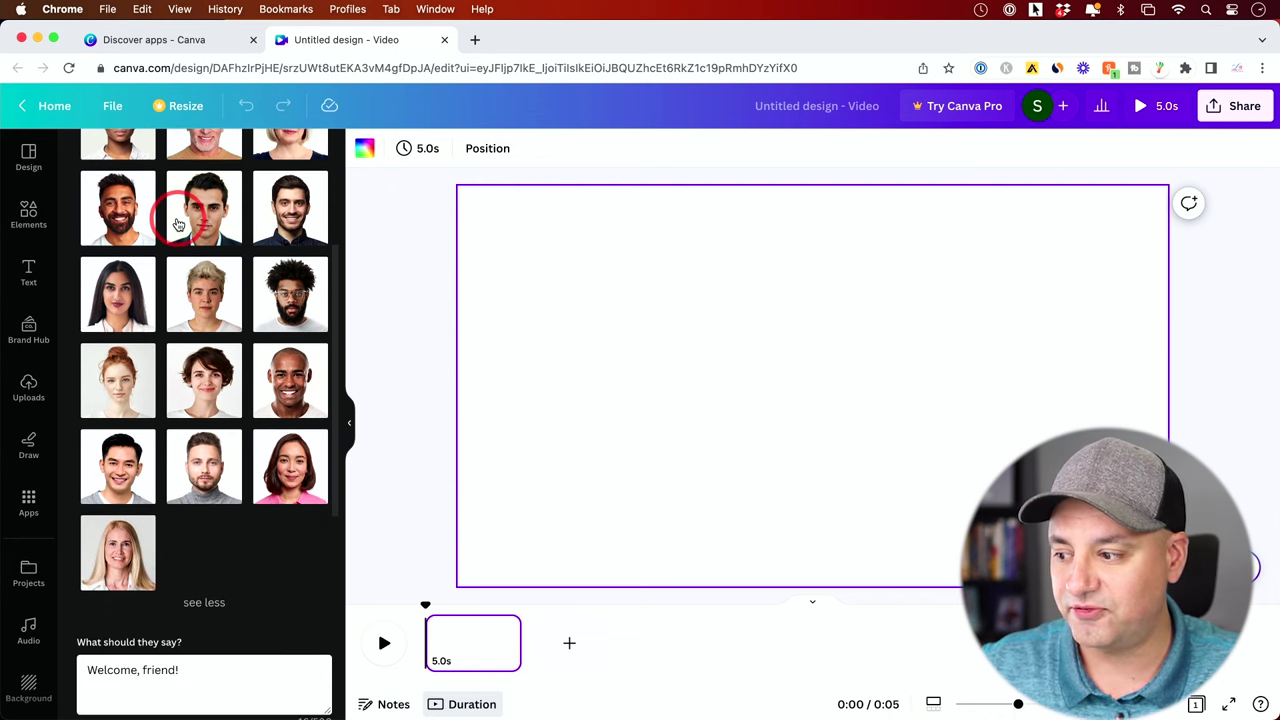
scroll(177, 223, up, 6)
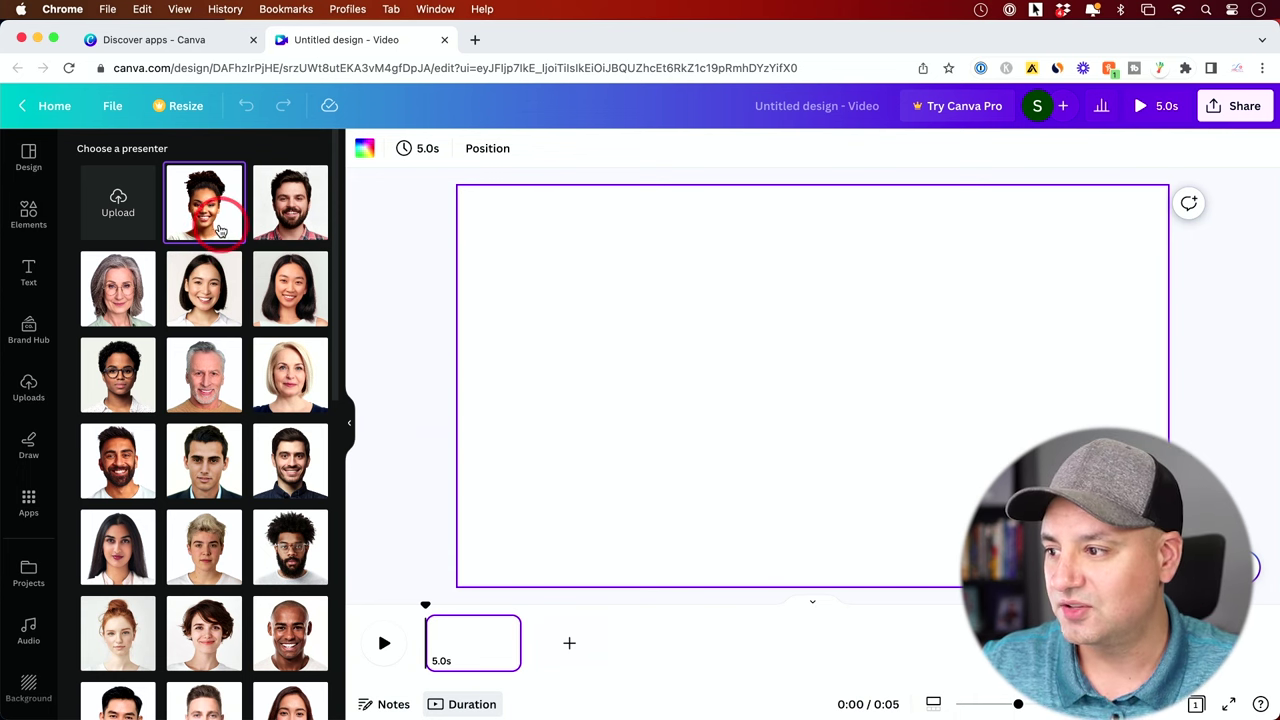
click(204, 210)
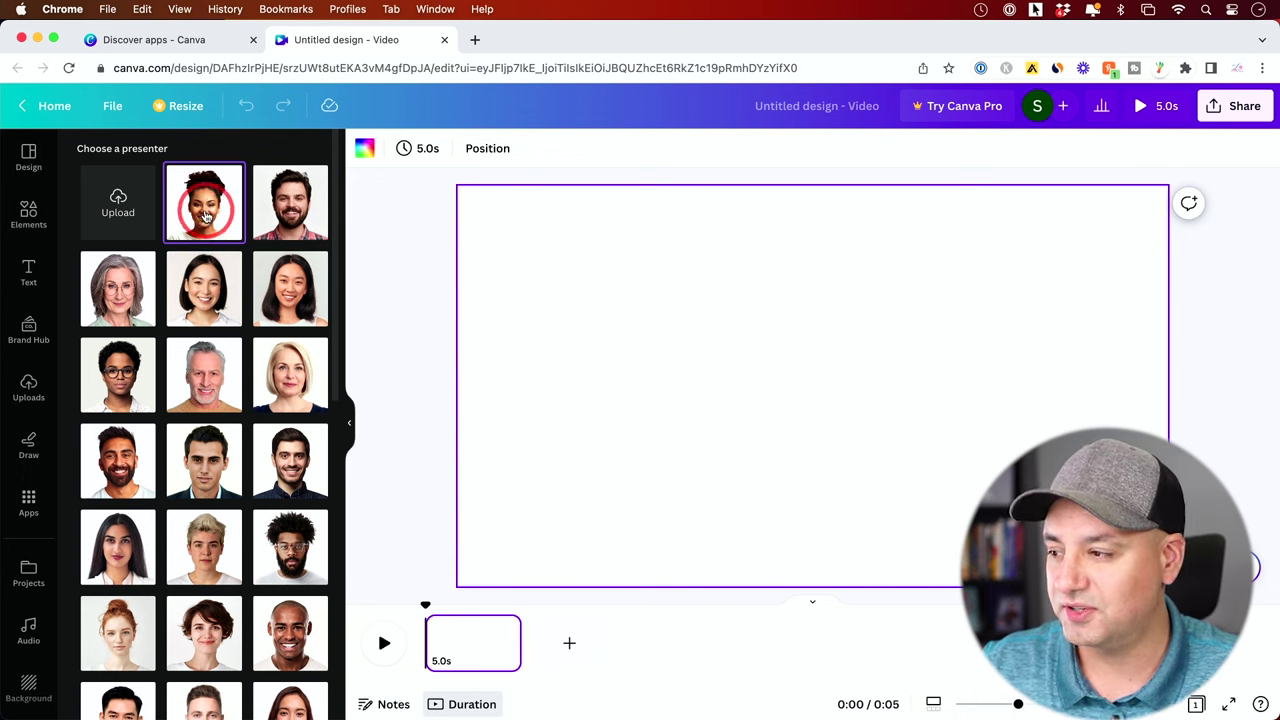
scroll(204, 215, down, 8)
click(199, 506)
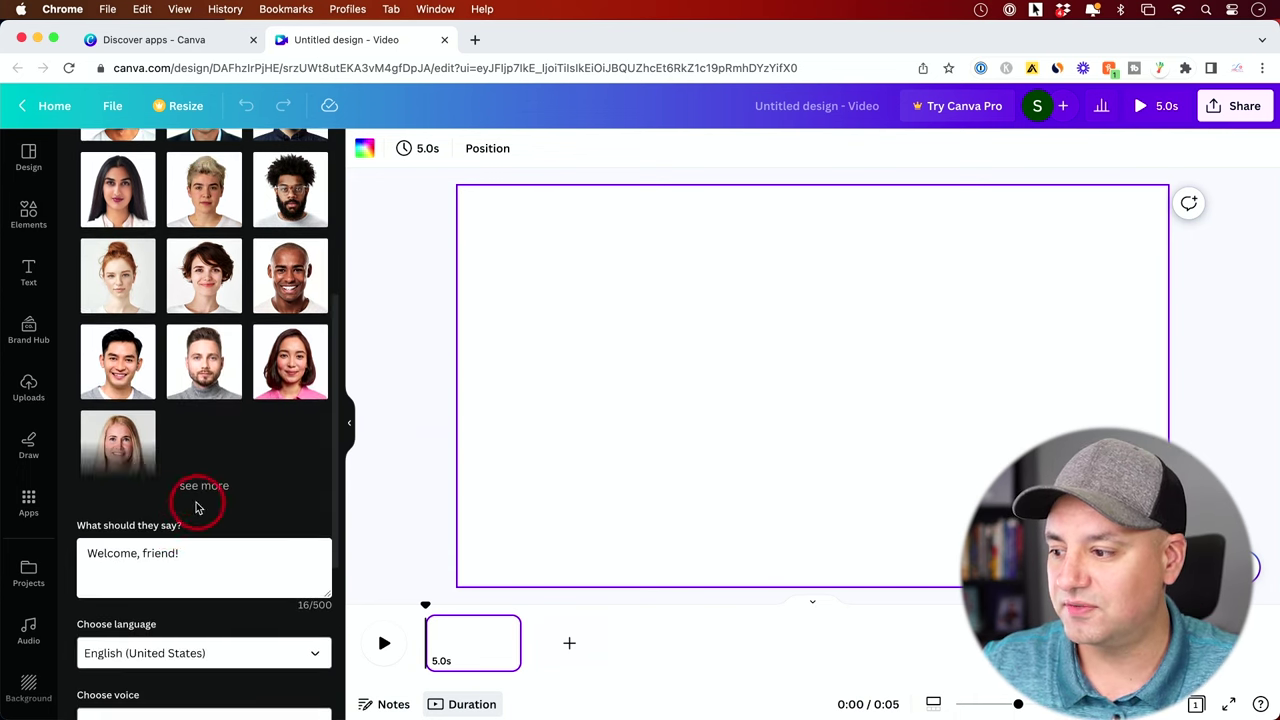
scroll(214, 371, up, 3)
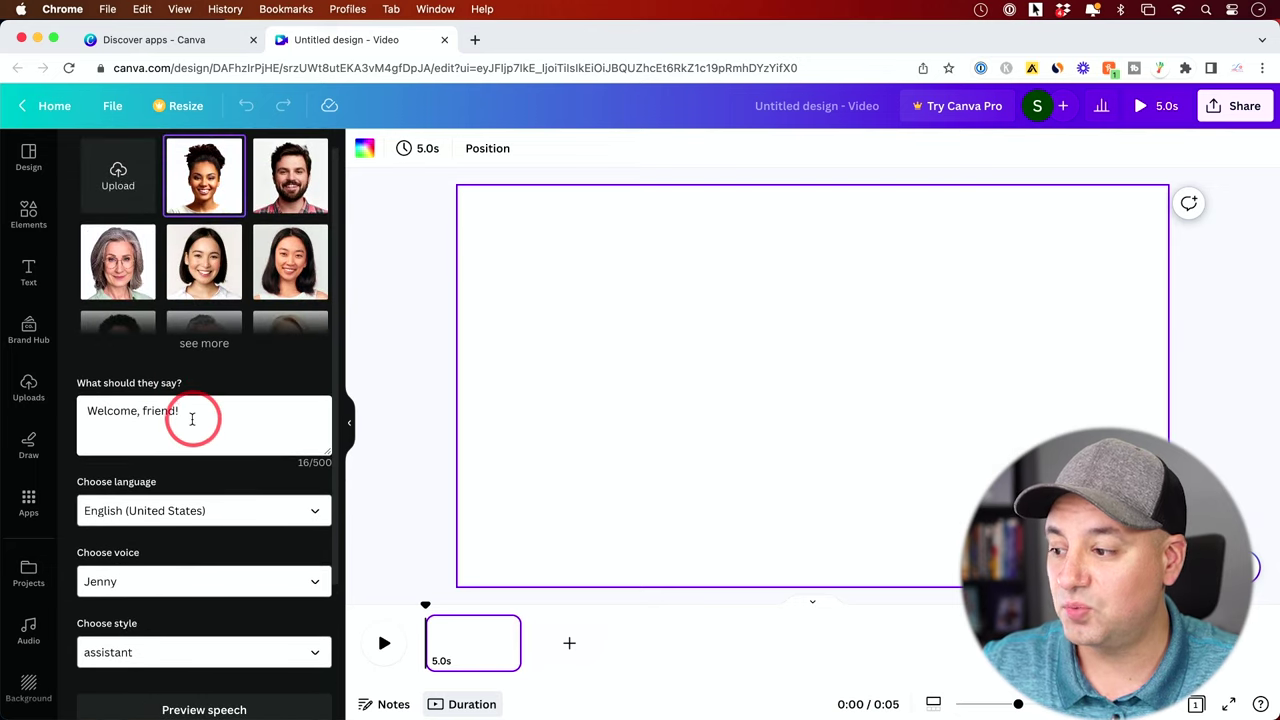
Step: Replace 'Welcome, friend!' with the pasted script ending 'First, you need to create a Canva account.'
click(157, 419)
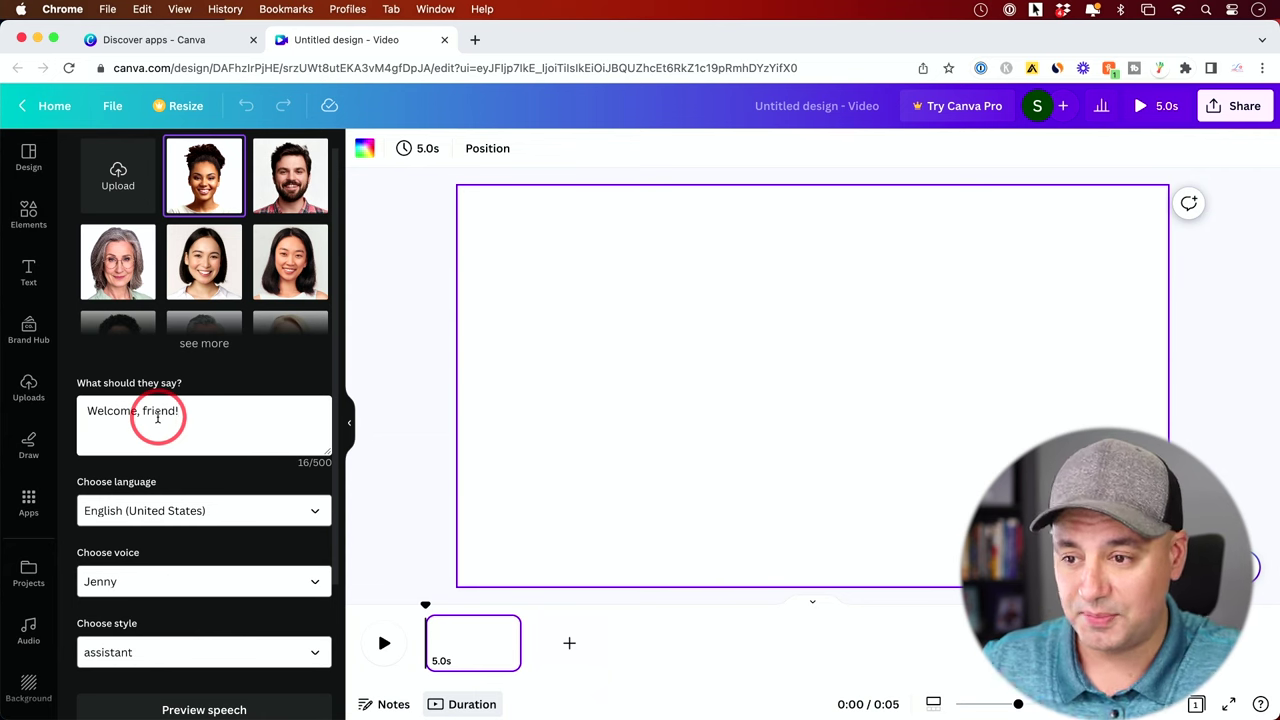
key(super+a)
key(super+v)
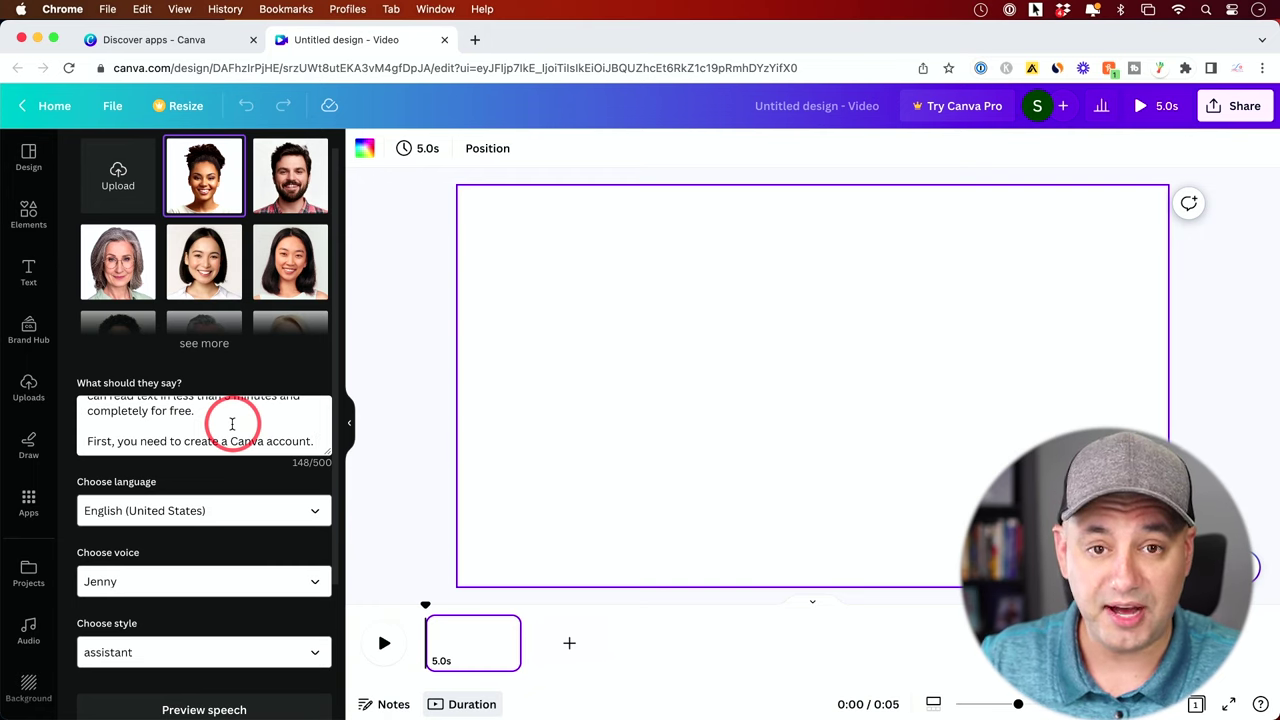
scroll(232, 424, down, 2)
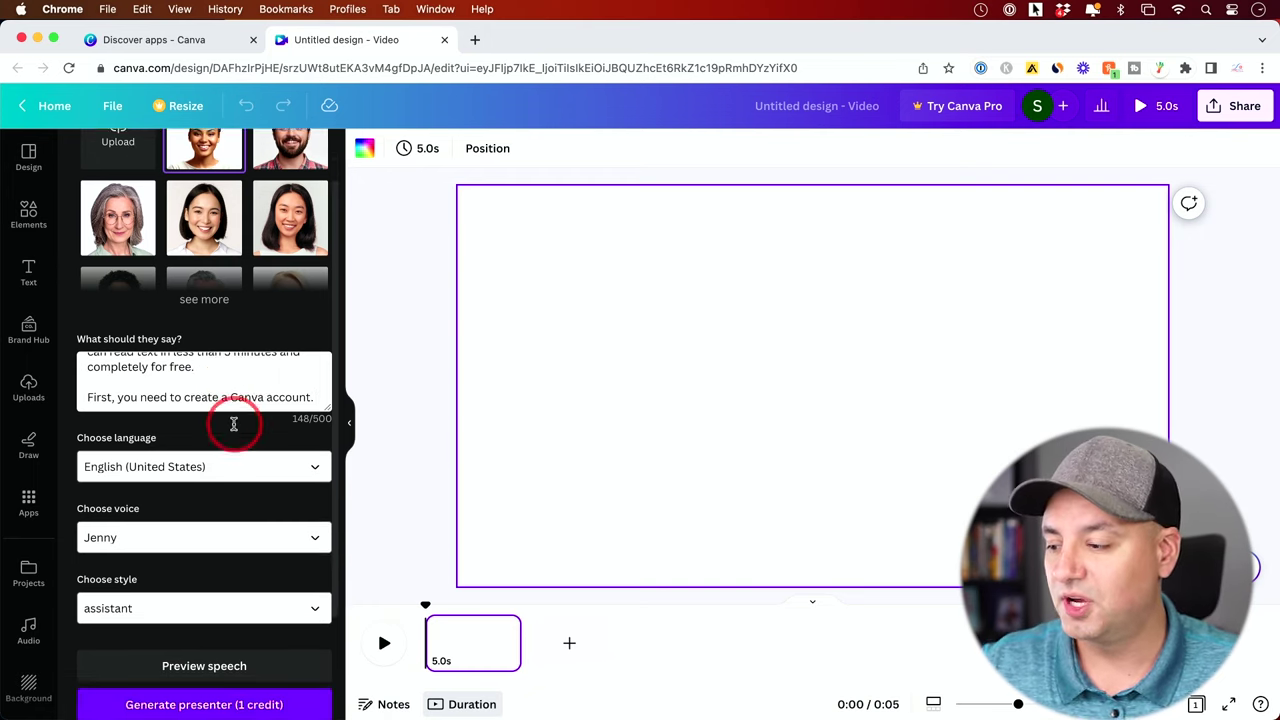
Step: Keep English (United States) as the language and Jenny as the voice
click(140, 465)
scroll(128, 465, down, 15)
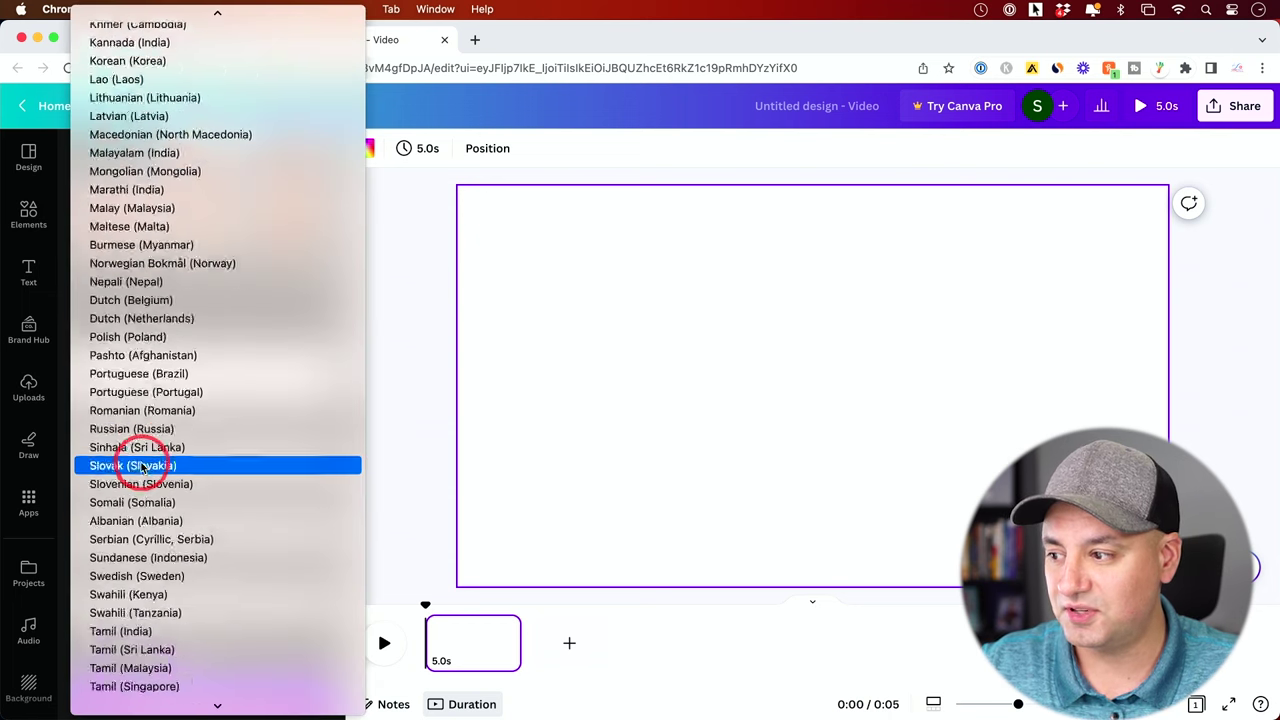
click(62, 428)
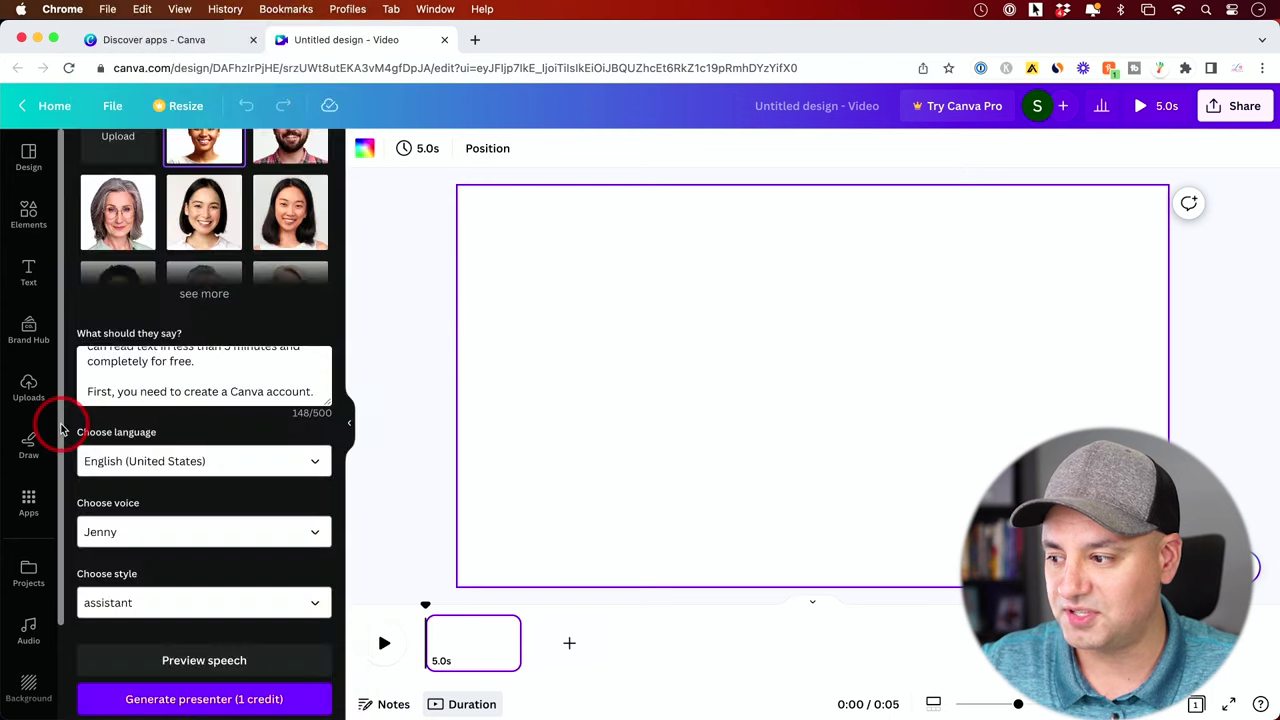
scroll(200, 440, down, 1)
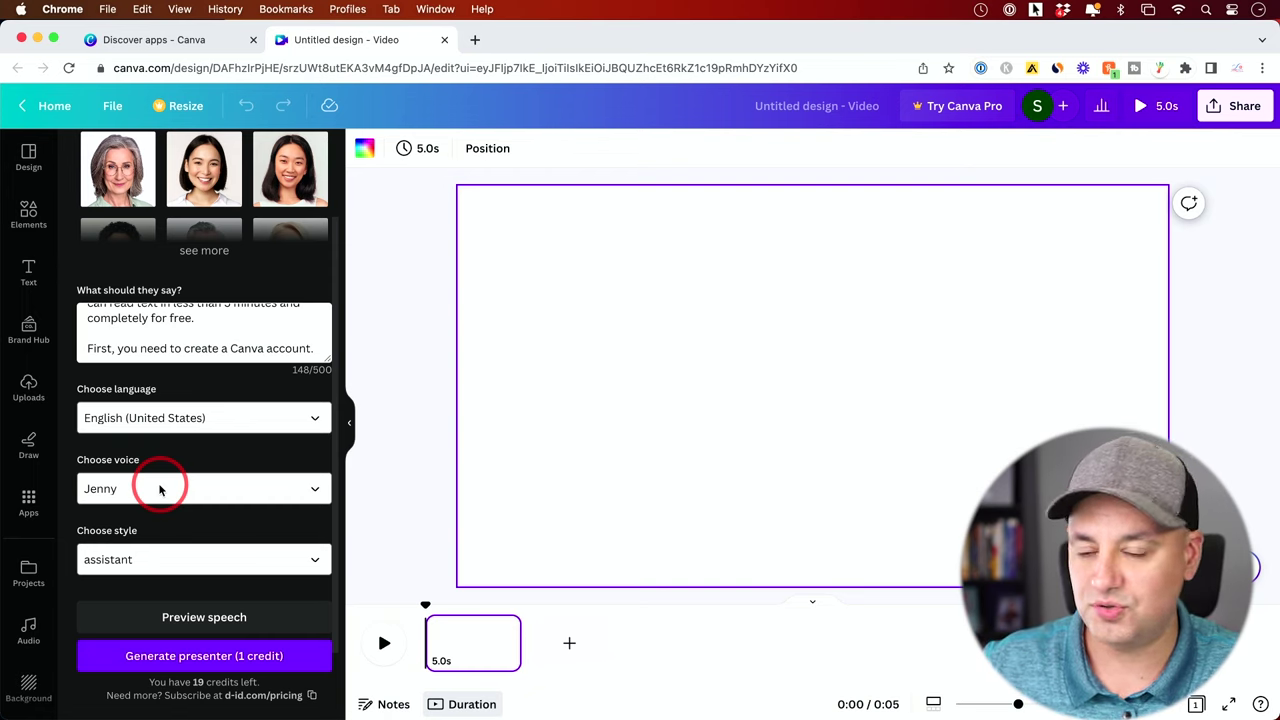
click(159, 489)
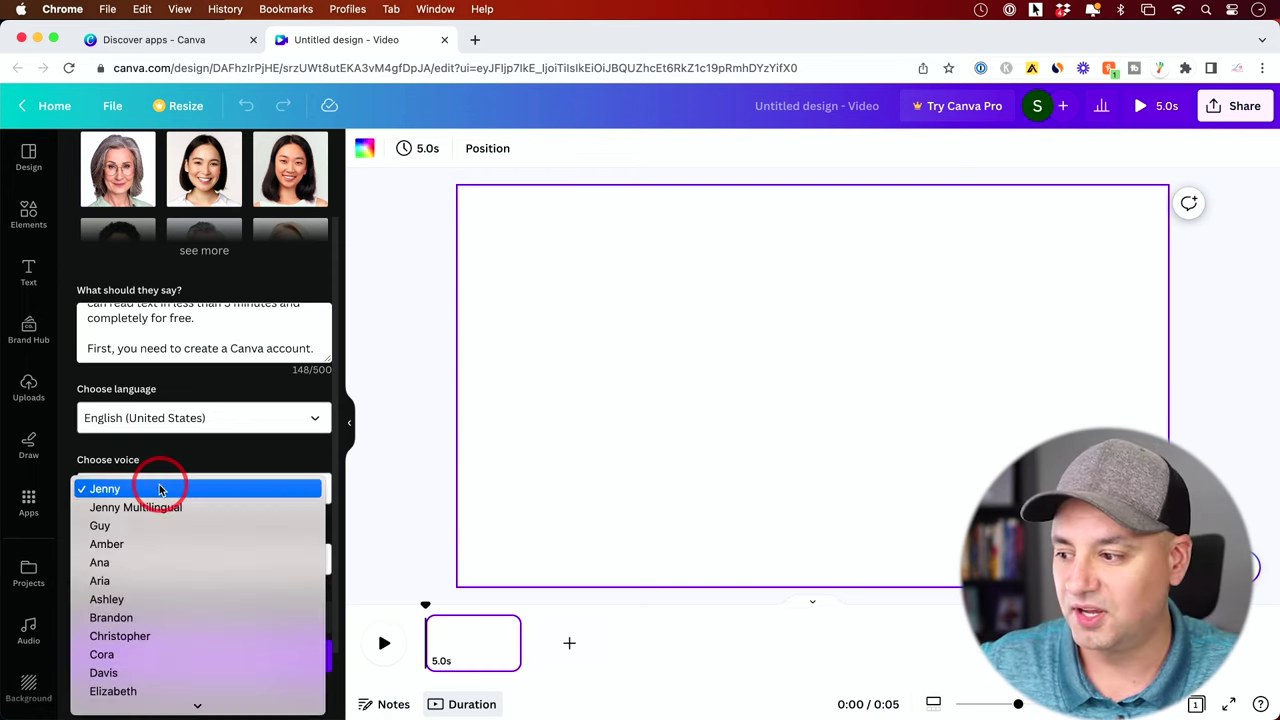
click(171, 489)
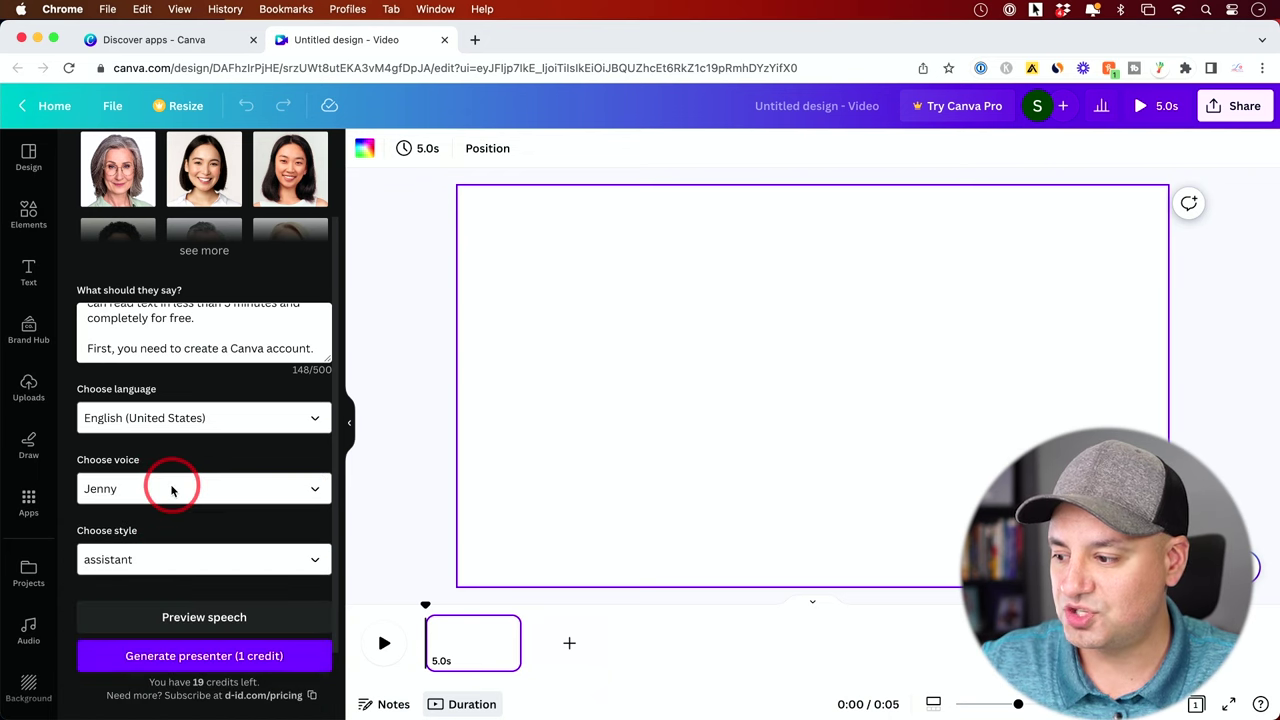
scroll(171, 489, down, 2)
Step: Set the speaking style to friendly and preview the presenter's speech
click(134, 471)
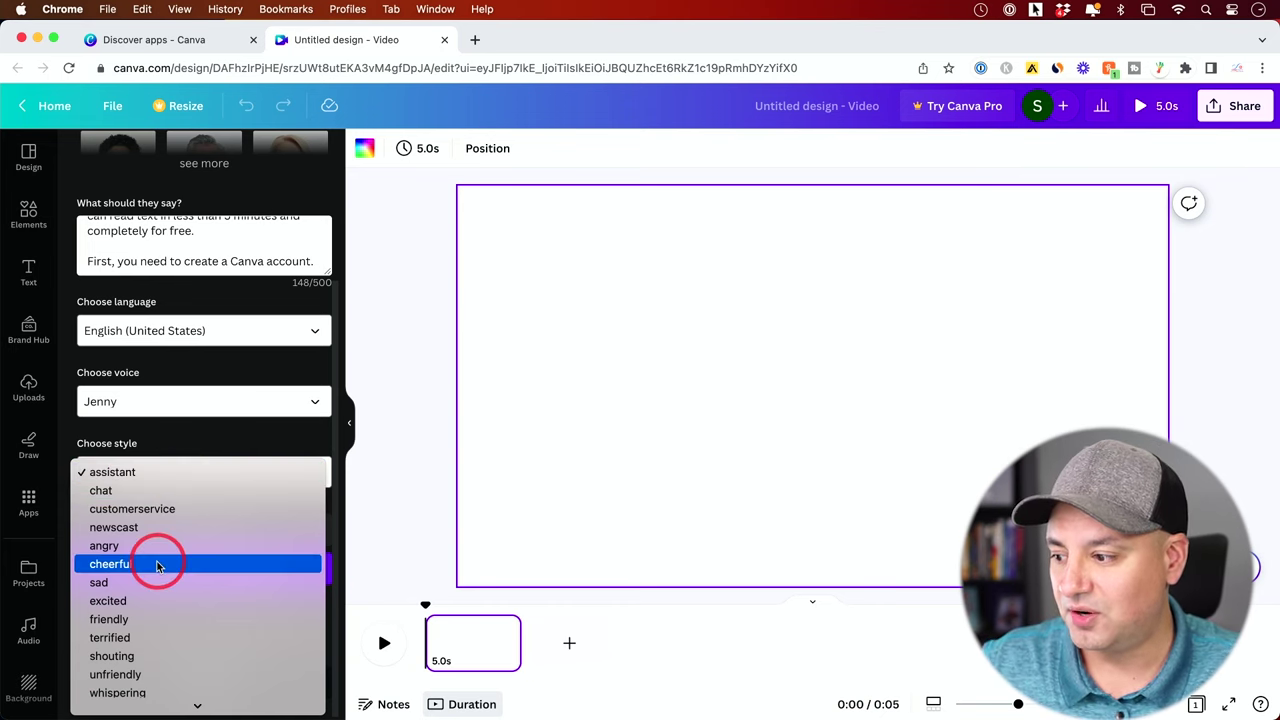
click(150, 619)
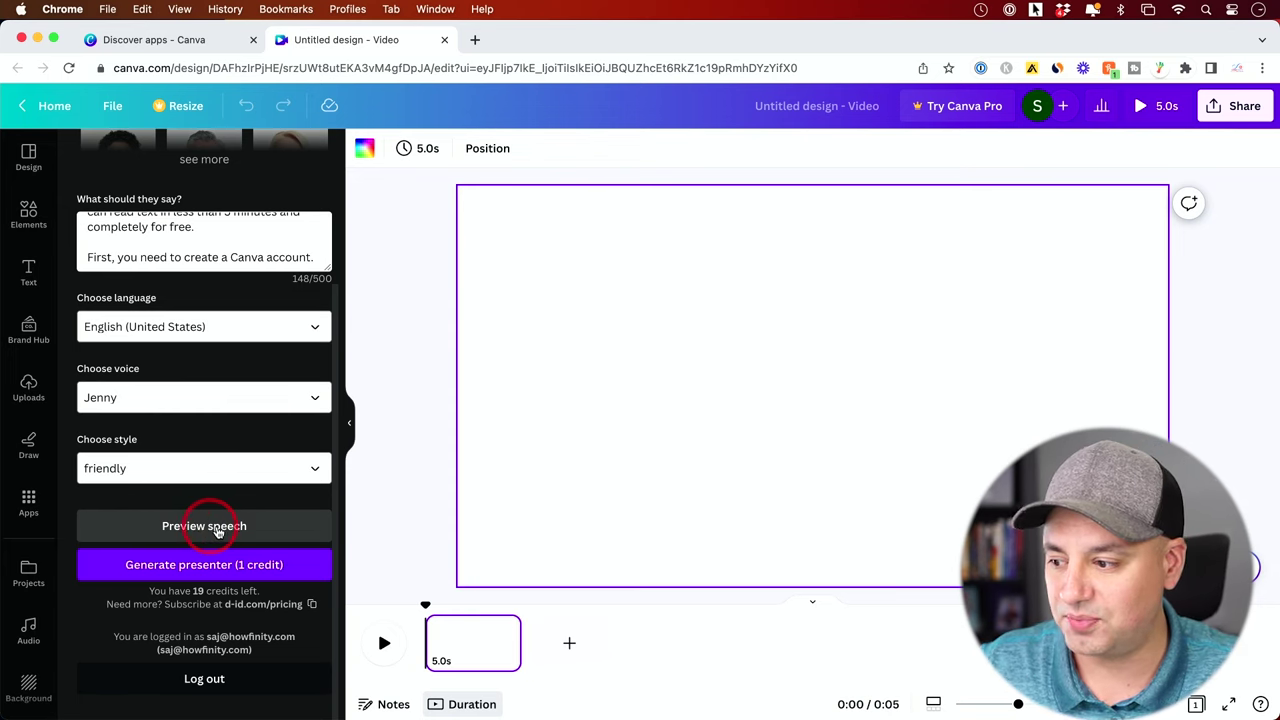
click(229, 531)
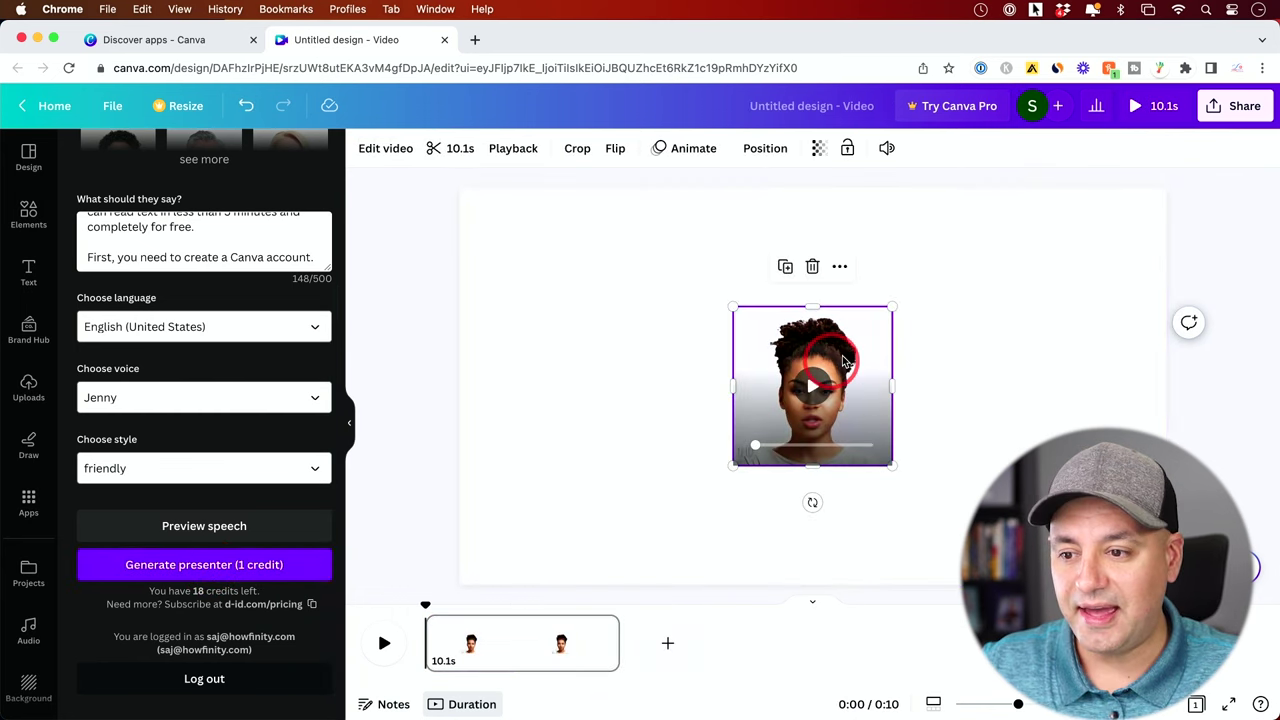
Step: Select the newly generated 10.1 s presenter video on the page
click(862, 352)
Step: Resize the presenter video to a small square in the page's top-left corner
drag(862, 352, 834, 289)
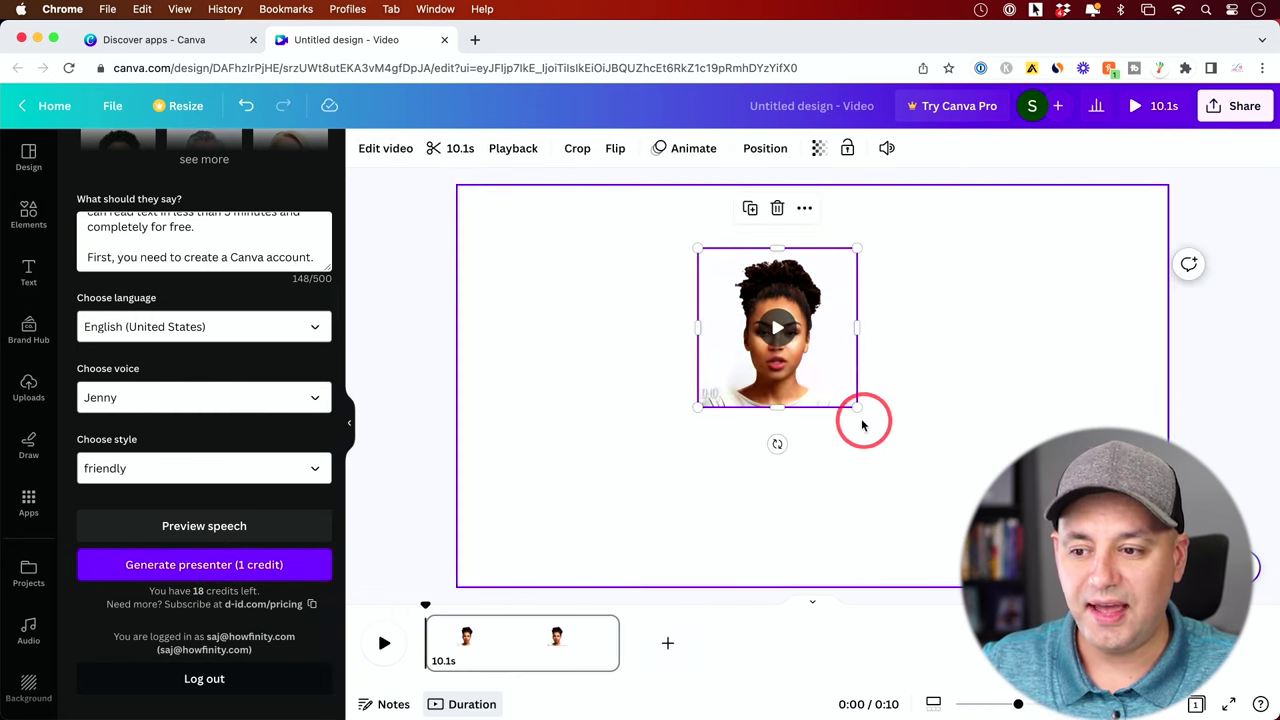
drag(857, 406, 1034, 586)
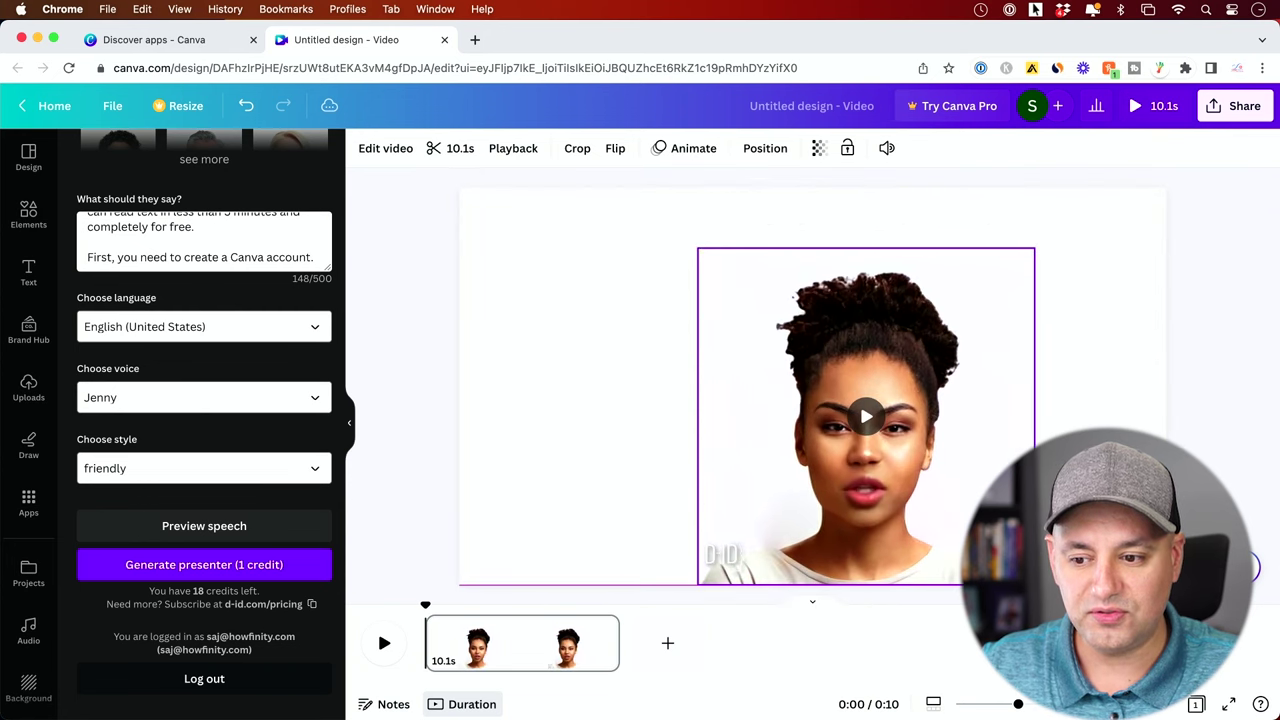
drag(689, 253, 636, 189)
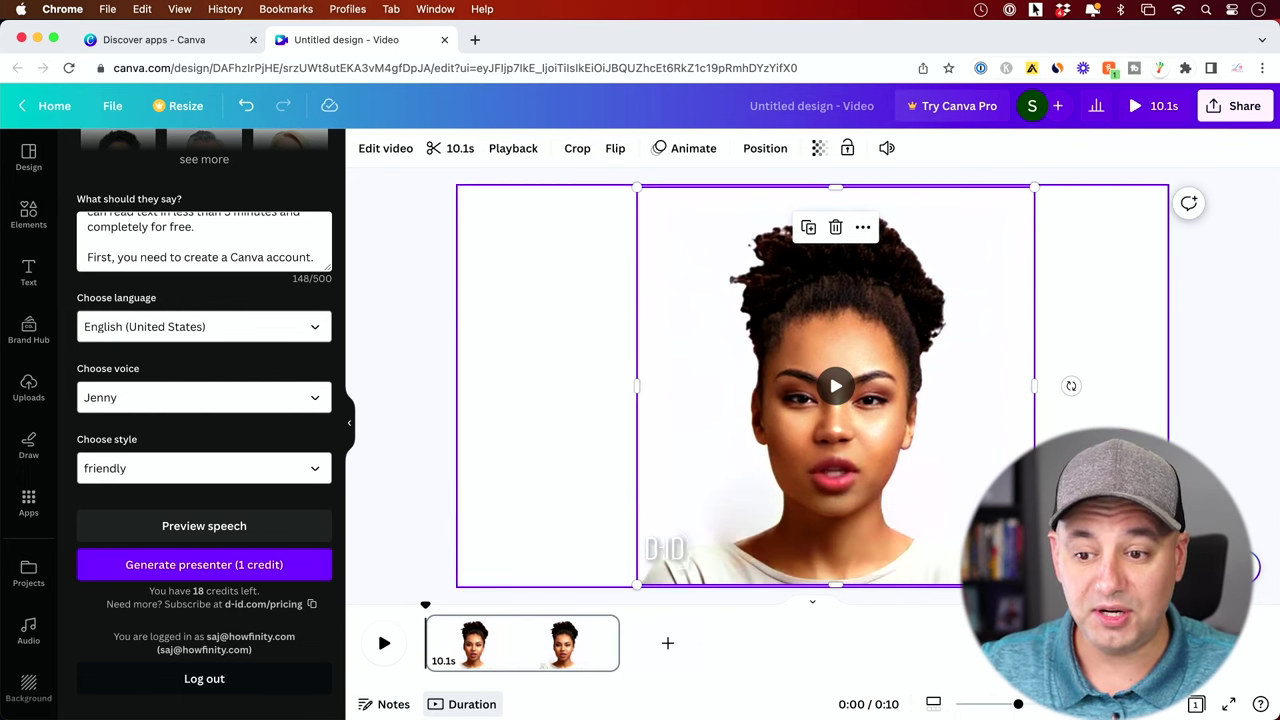
drag(1034, 584, 803, 386)
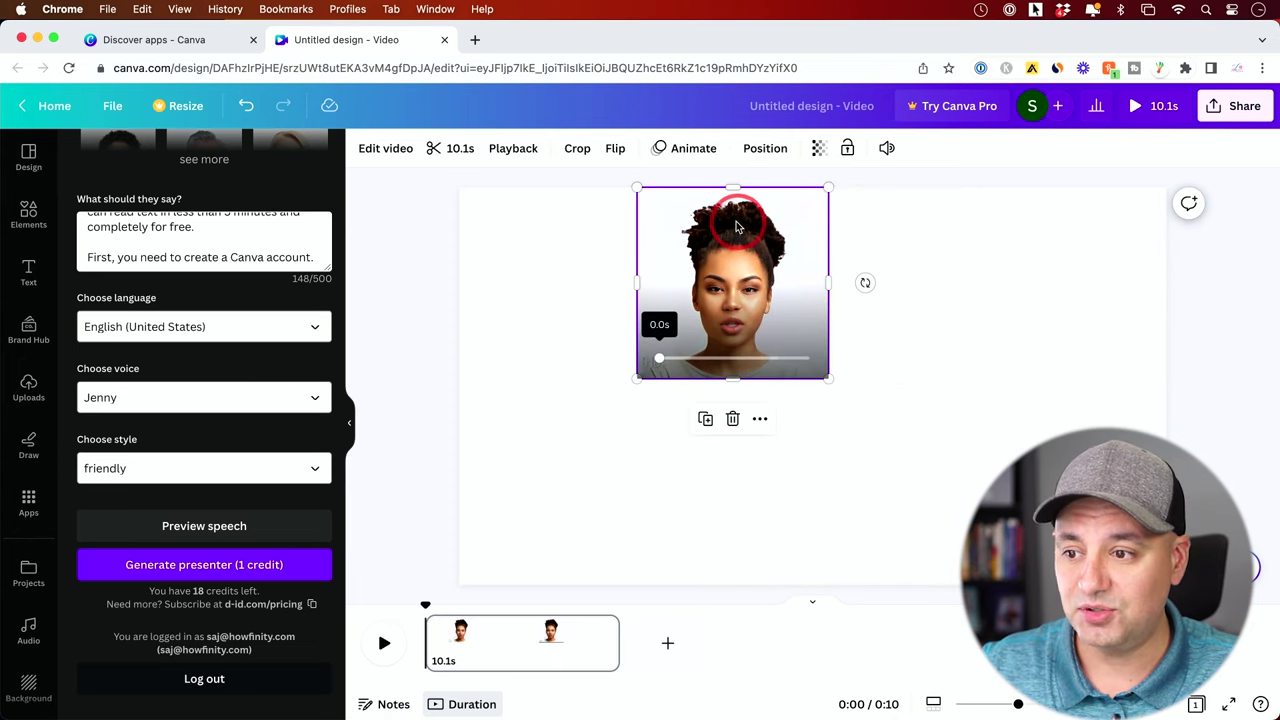
drag(740, 218, 560, 220)
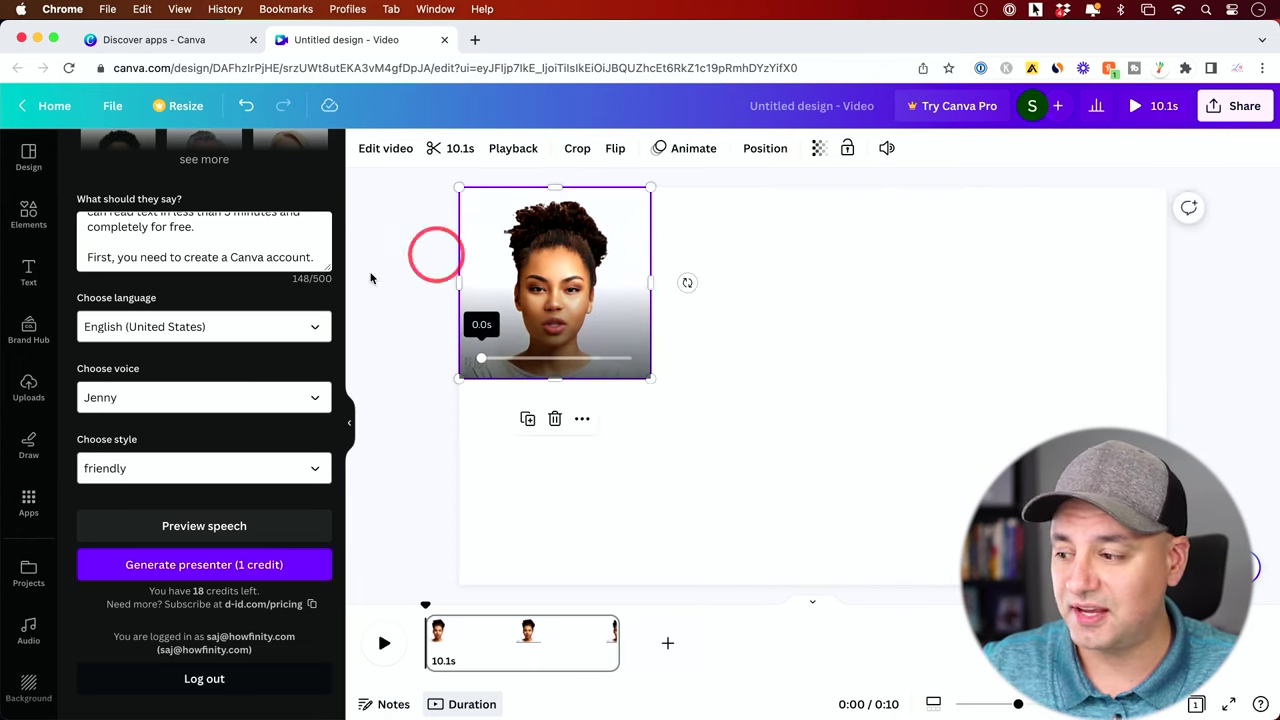
click(28, 385)
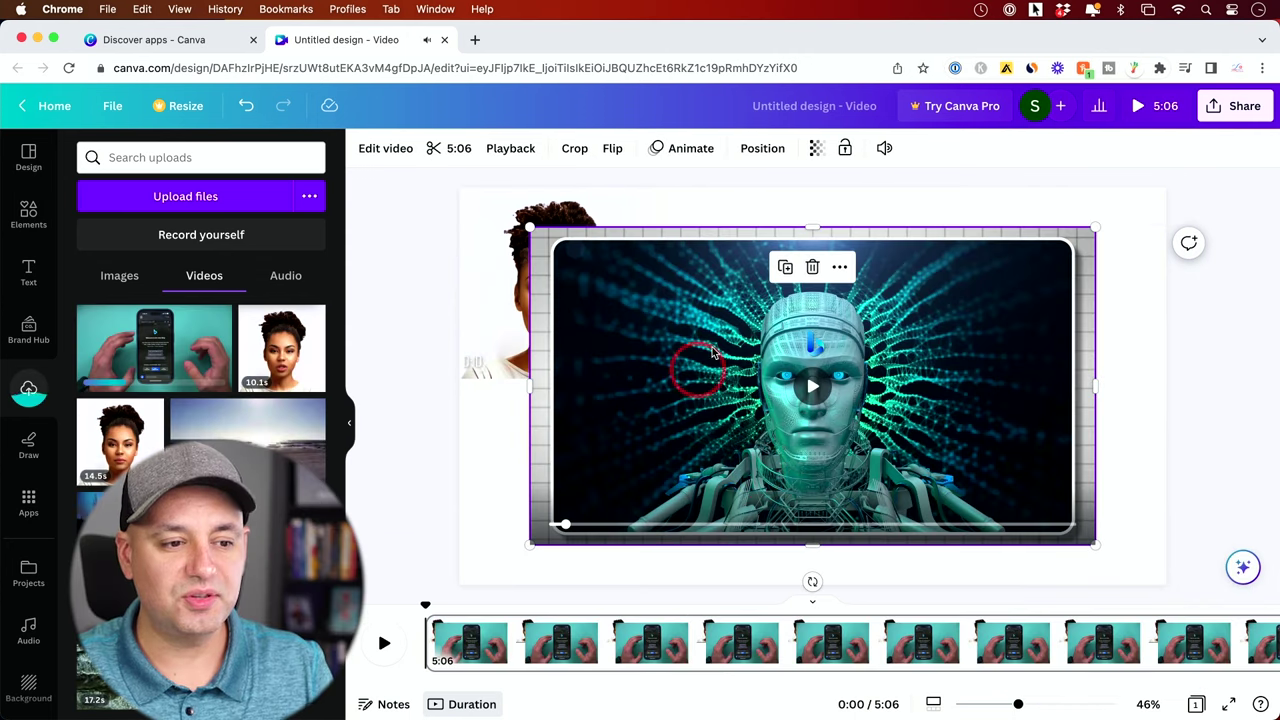
Step: Send the robot video behind the presenter with Layer > Send to back
right_click(926, 381)
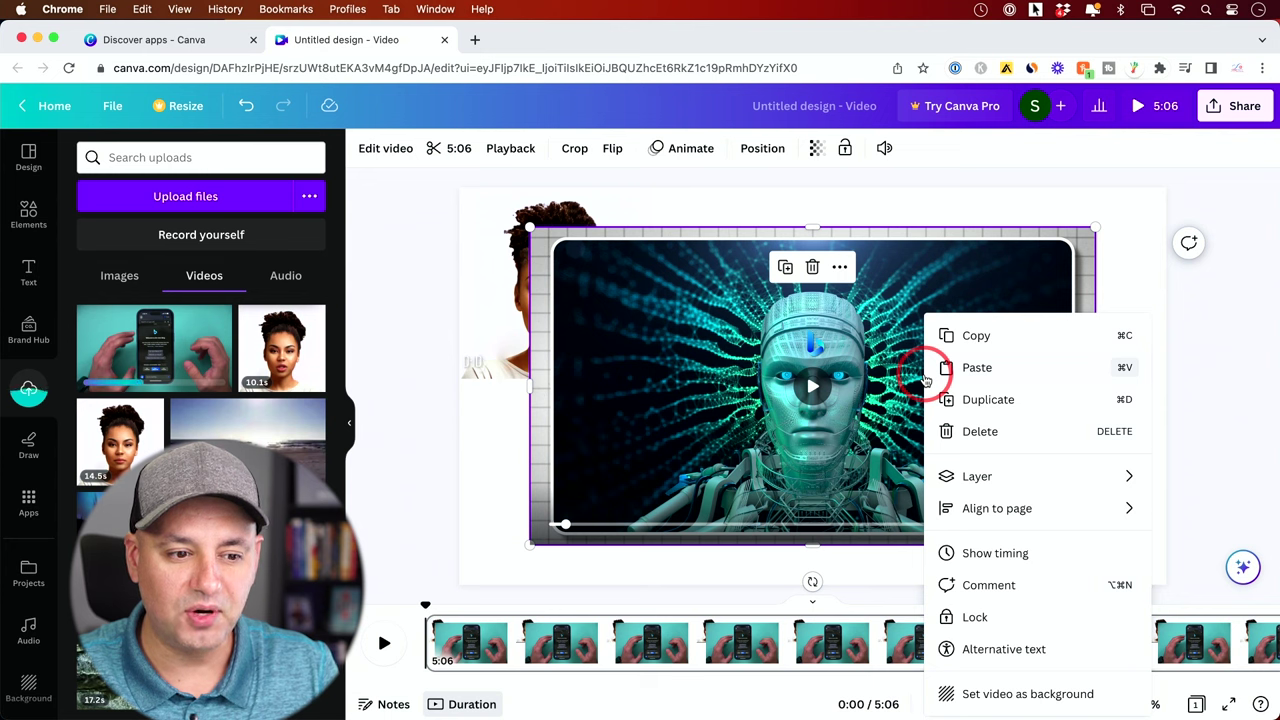
mouse_move(986, 509)
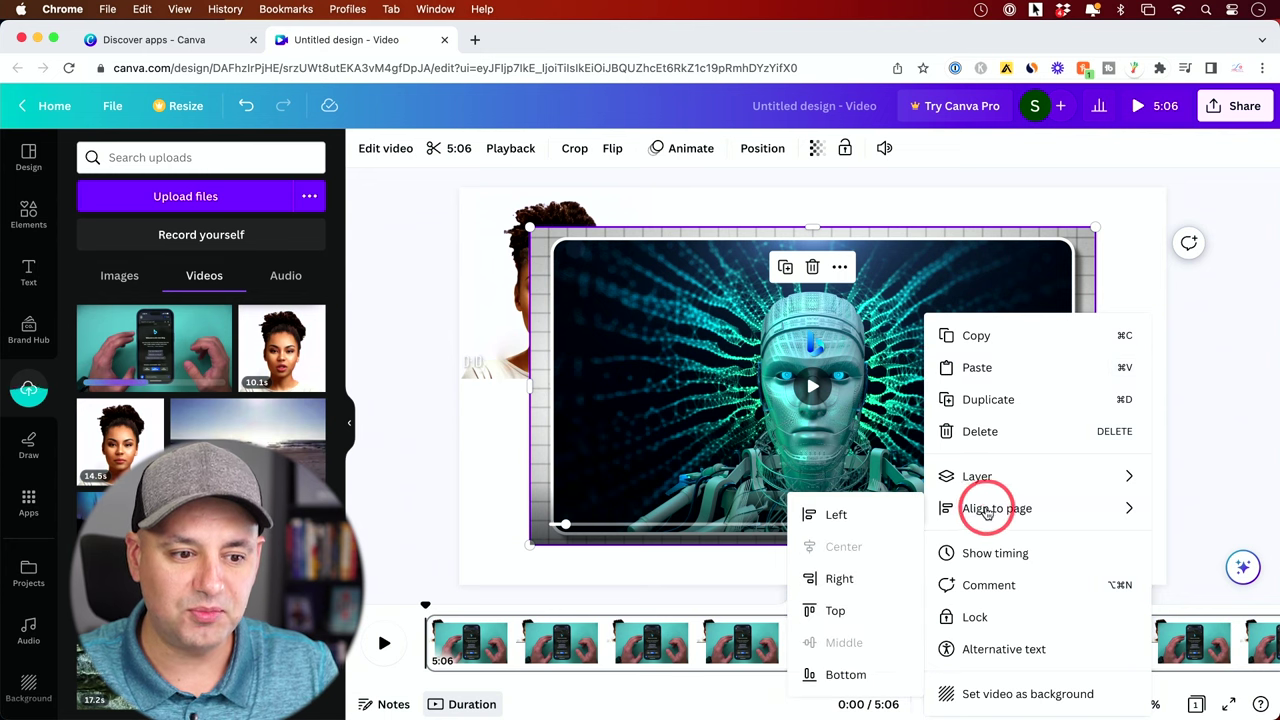
mouse_move(986, 481)
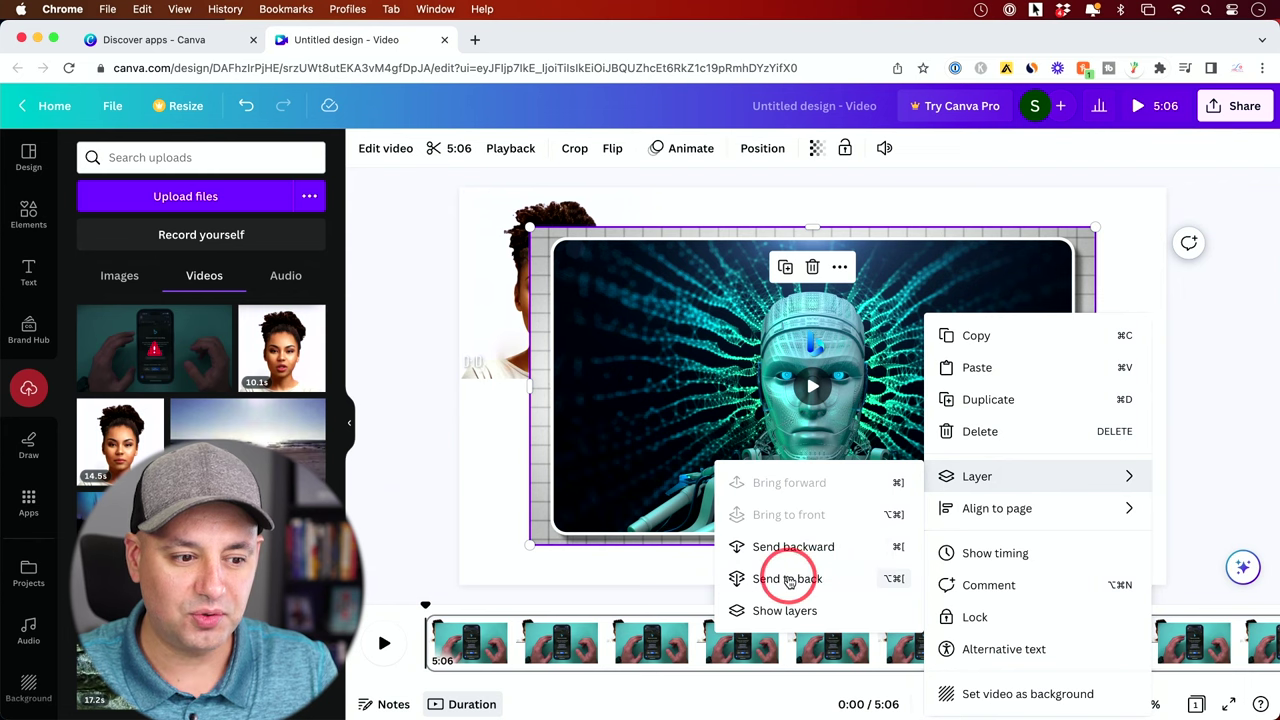
click(782, 577)
Step: Stretch the robot video to fill the whole 1920×1080 page
click(612, 336)
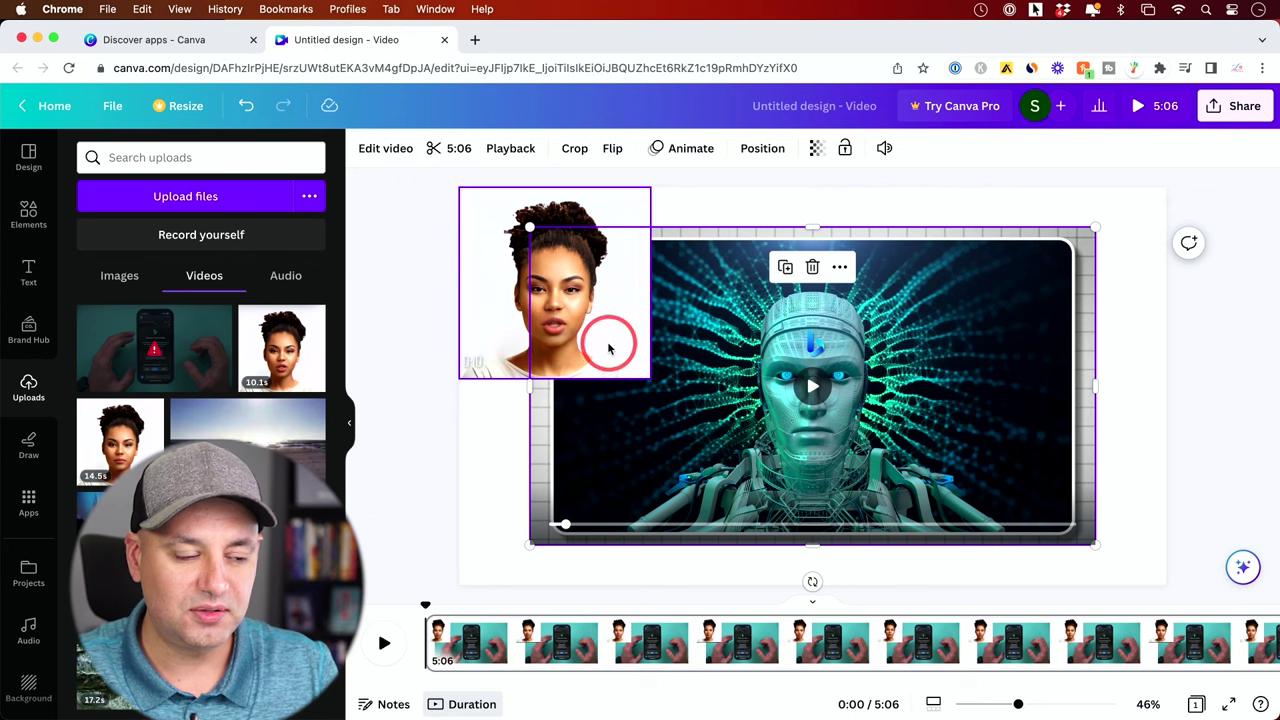
click(603, 345)
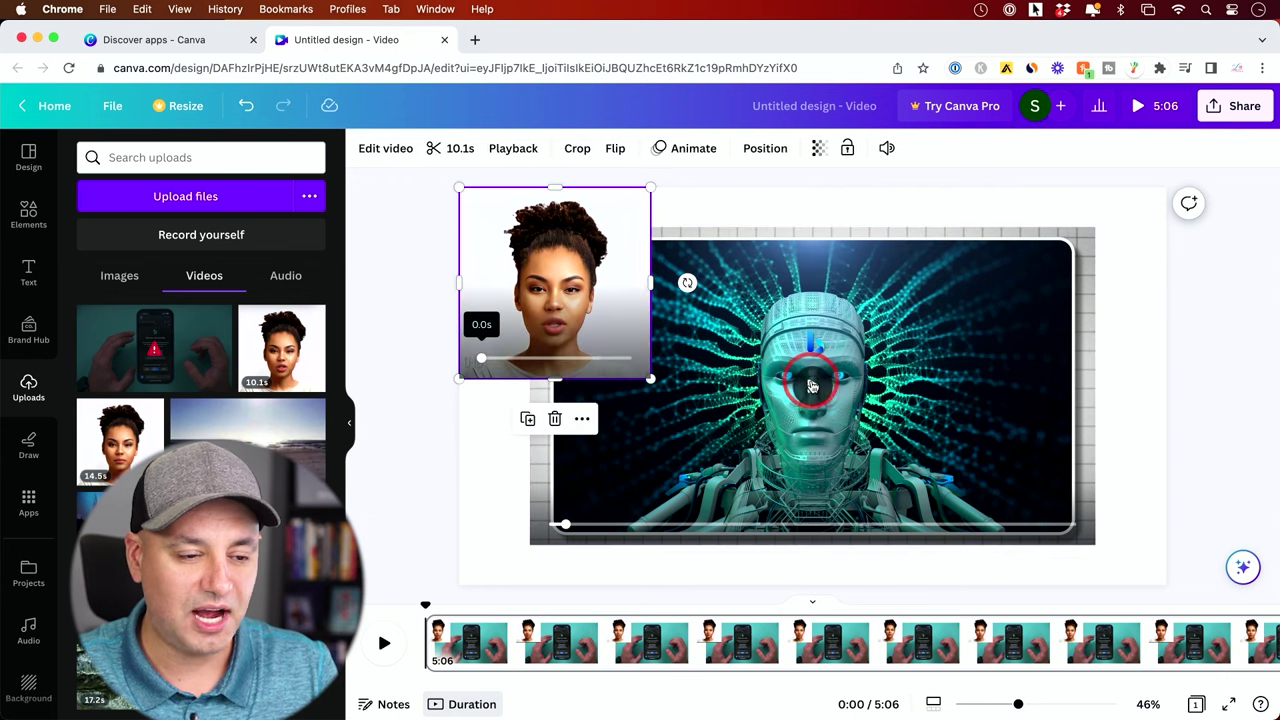
click(810, 386)
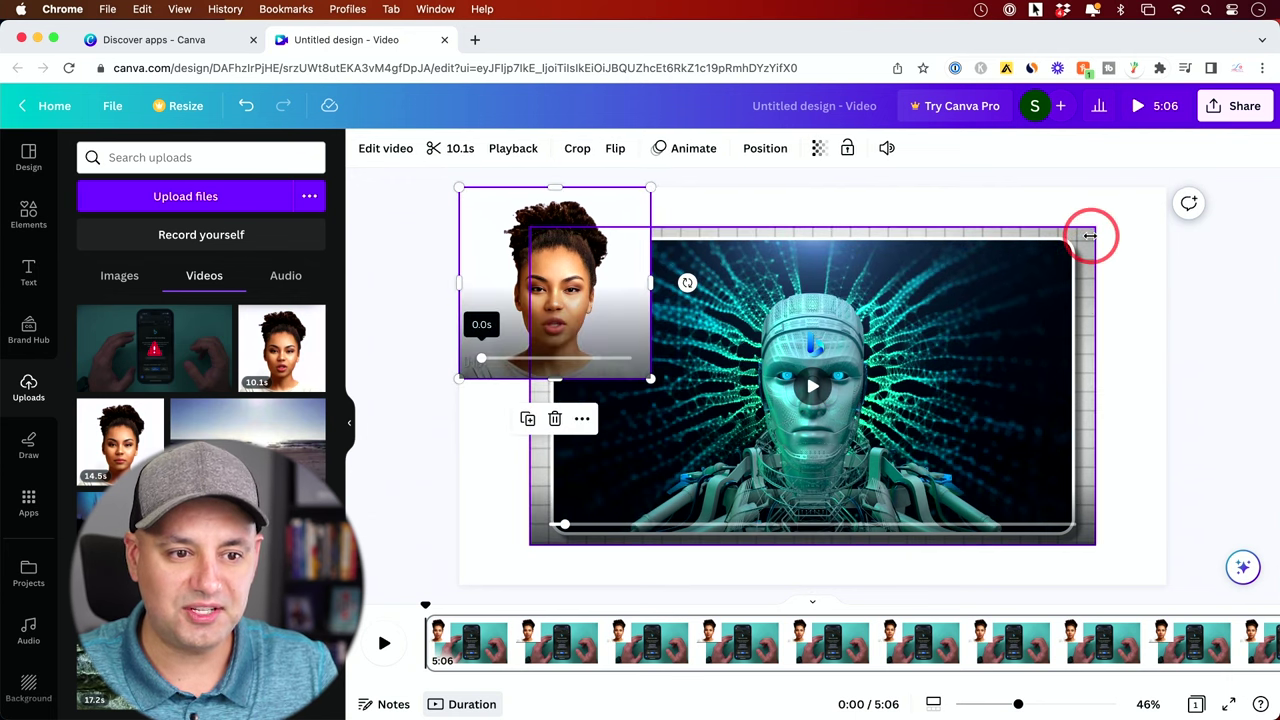
drag(1089, 235, 1171, 208)
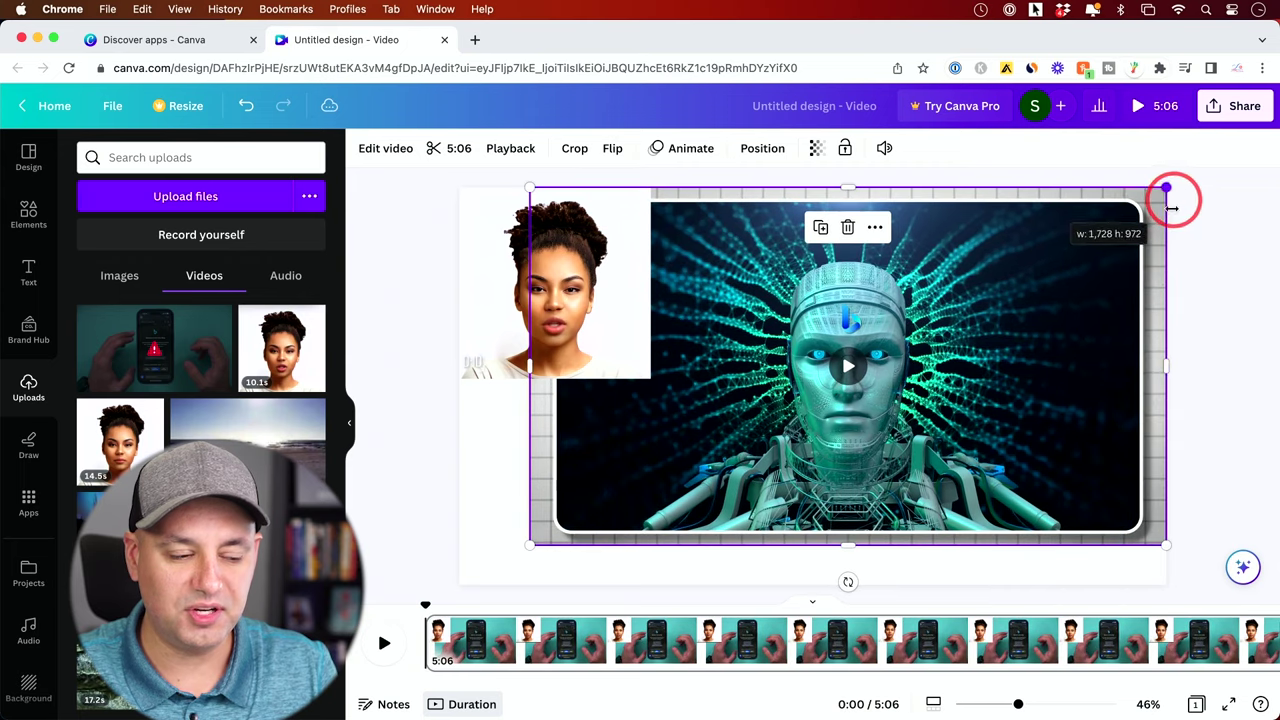
drag(528, 545, 449, 583)
Step: Preview the video between the 6- and 9-second marks
click(560, 342)
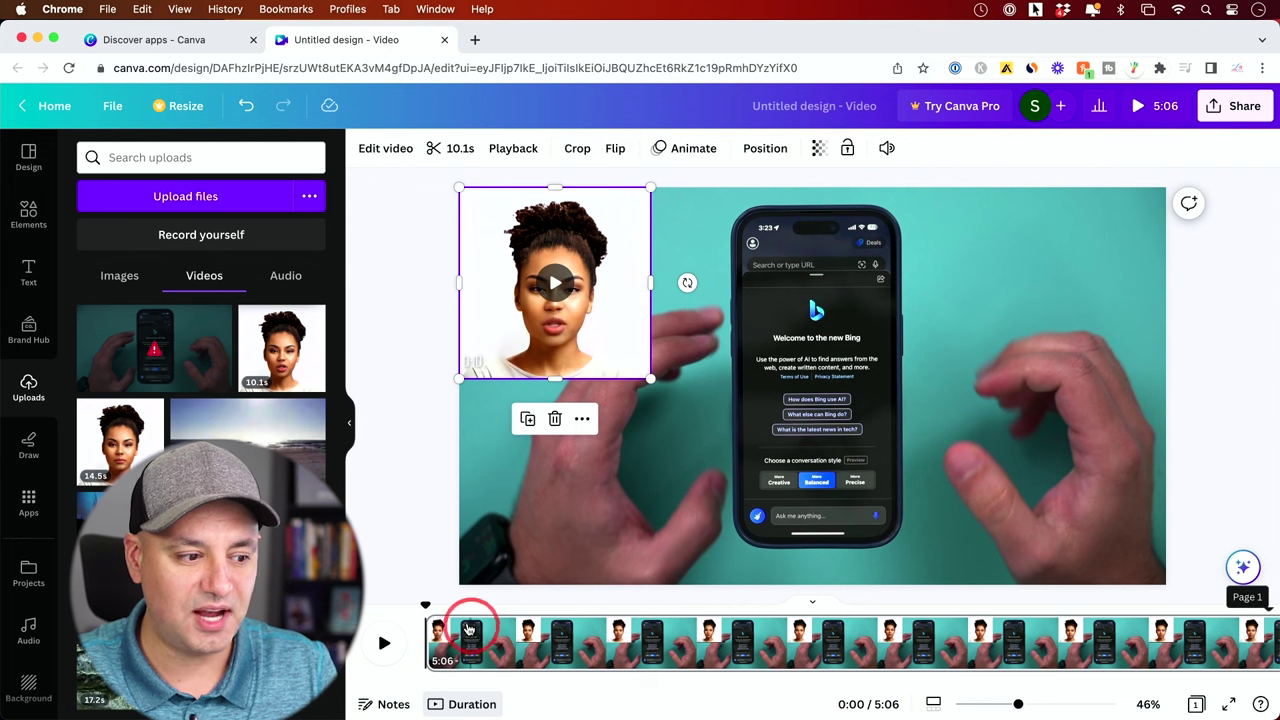
drag(427, 601, 543, 607)
click(606, 268)
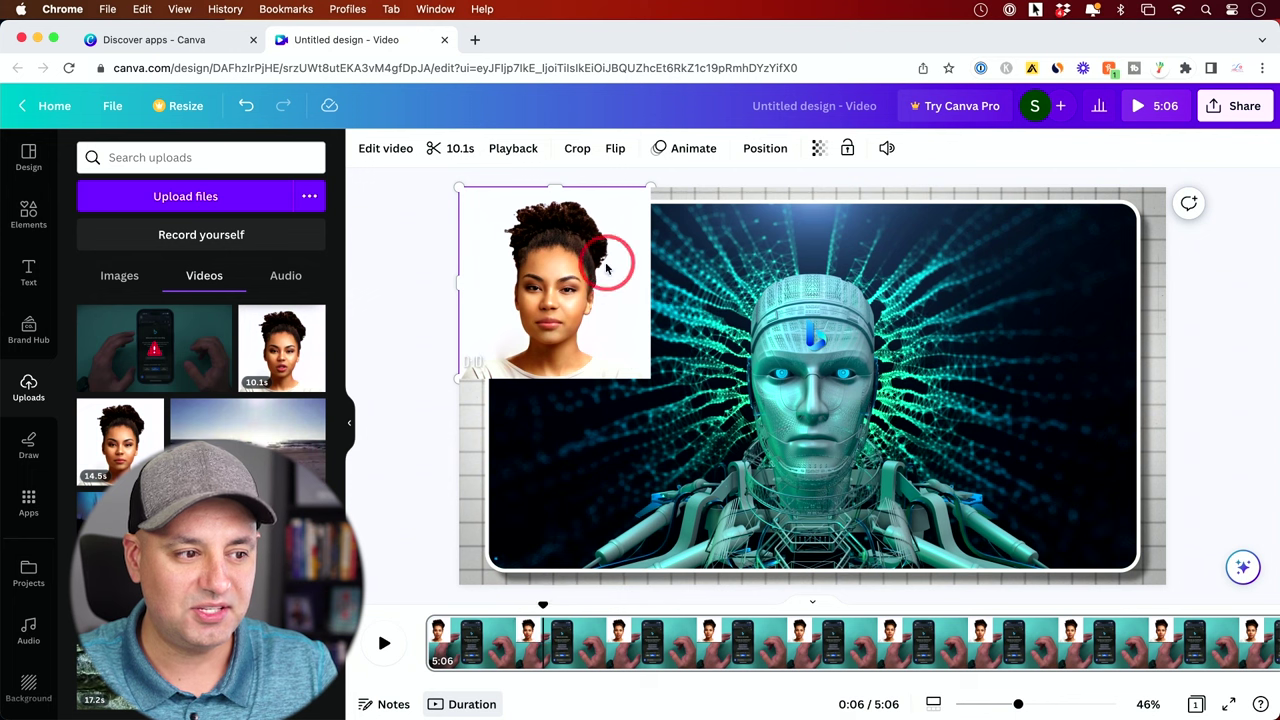
click(602, 300)
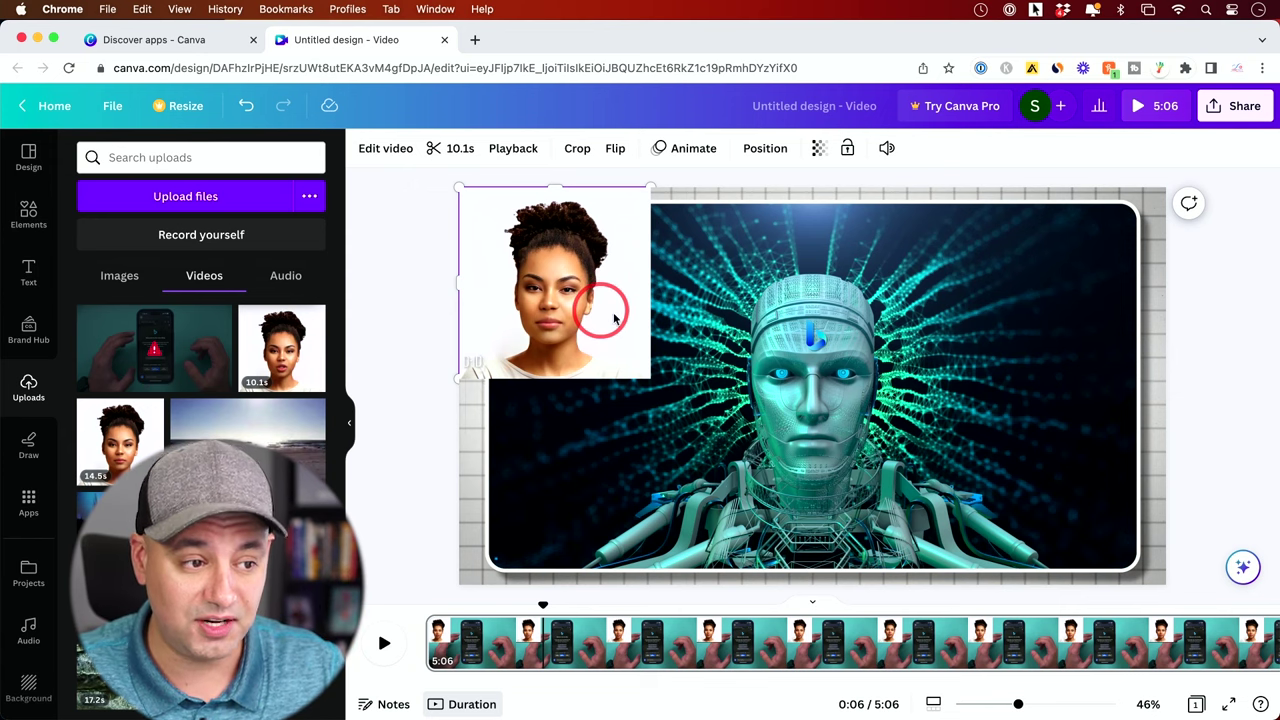
Step: Remove the background videos and apply the phone-and-laptop stock background
key(super+z)
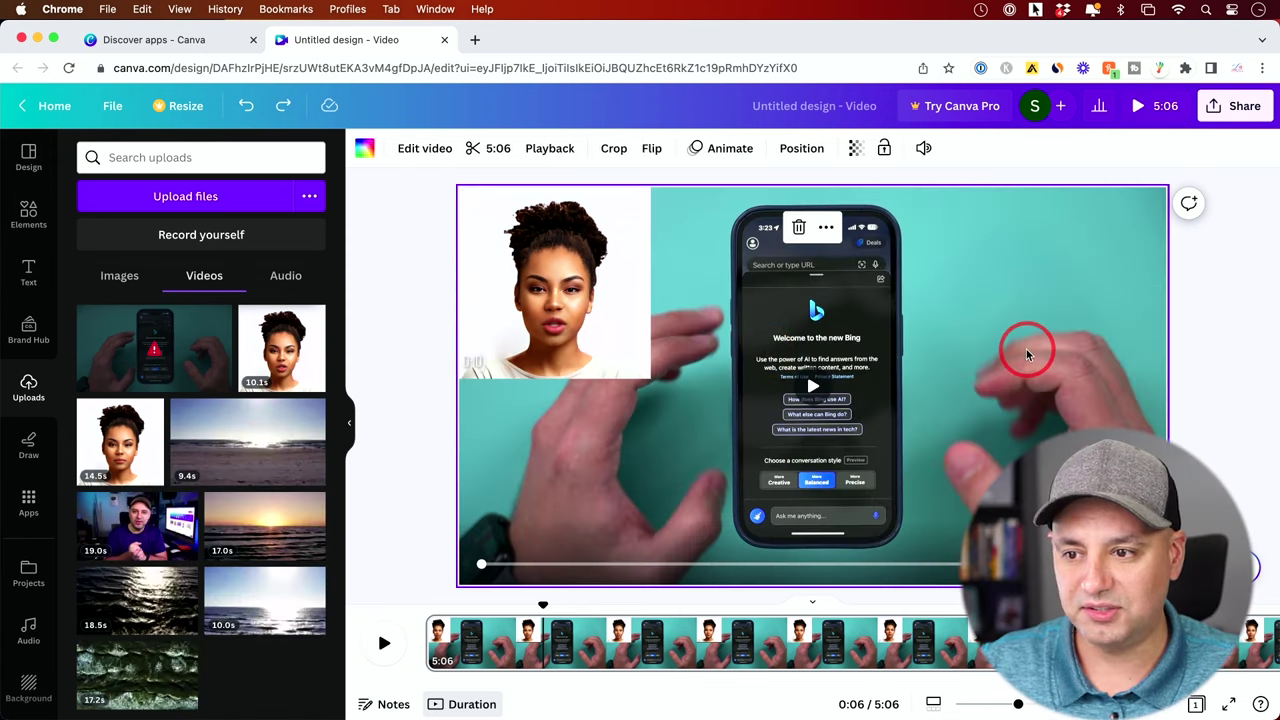
key(Delete)
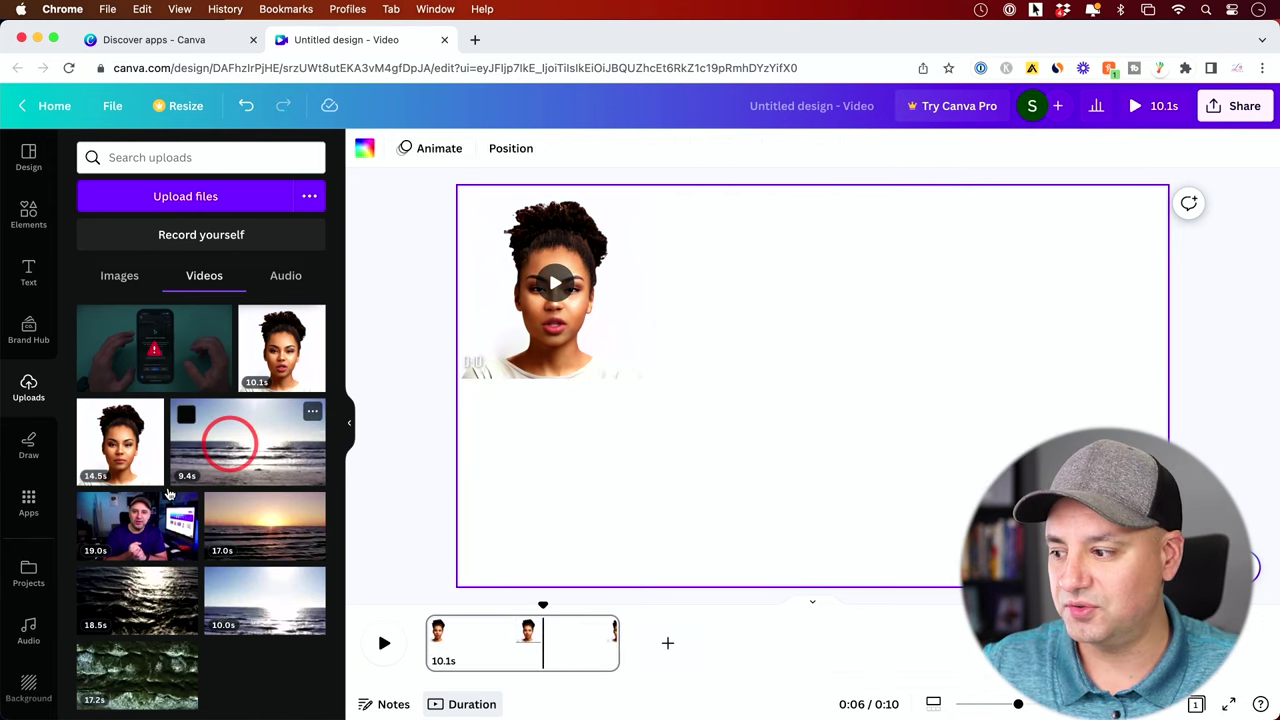
scroll(30, 565, down, 3)
click(28, 578)
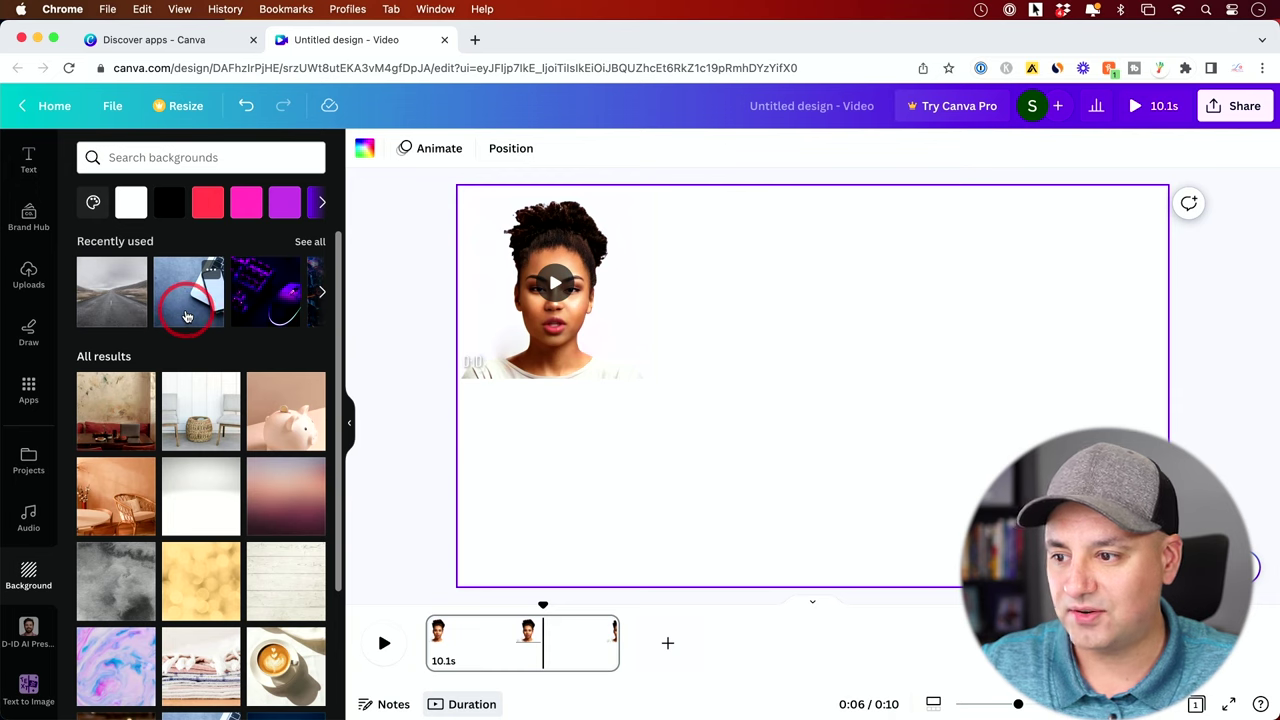
click(186, 316)
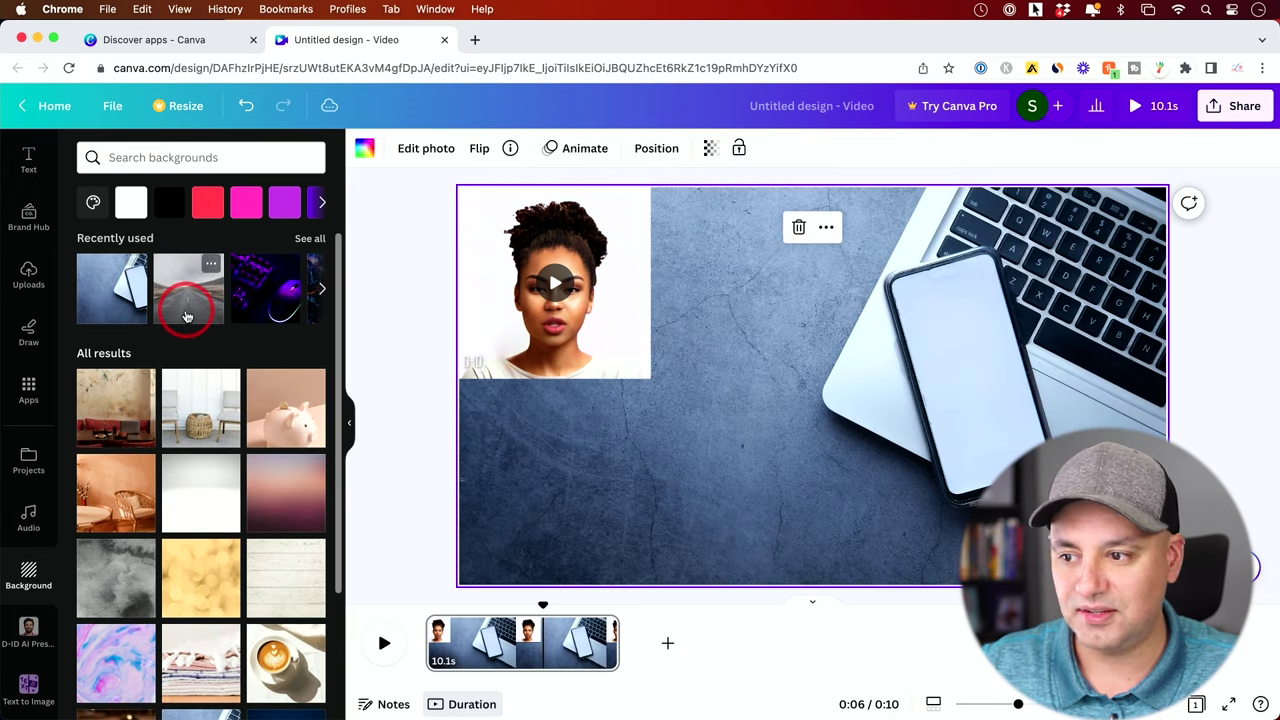
Step: Enlarge the presenter video to 621 × 621
click(623, 312)
drag(651, 379, 705, 405)
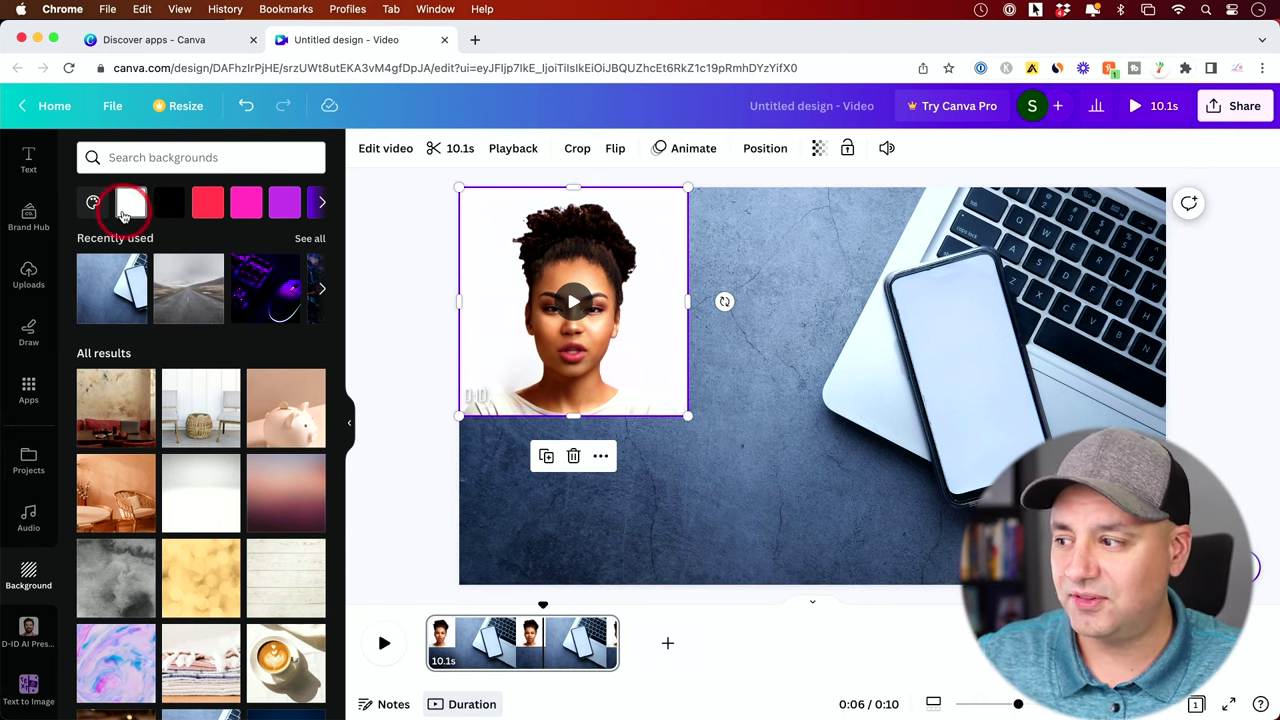
scroll(20, 177, up, 2)
Step: Try placing the YouTube logo from Elements' Recently used on the video and shrinking it
click(29, 265)
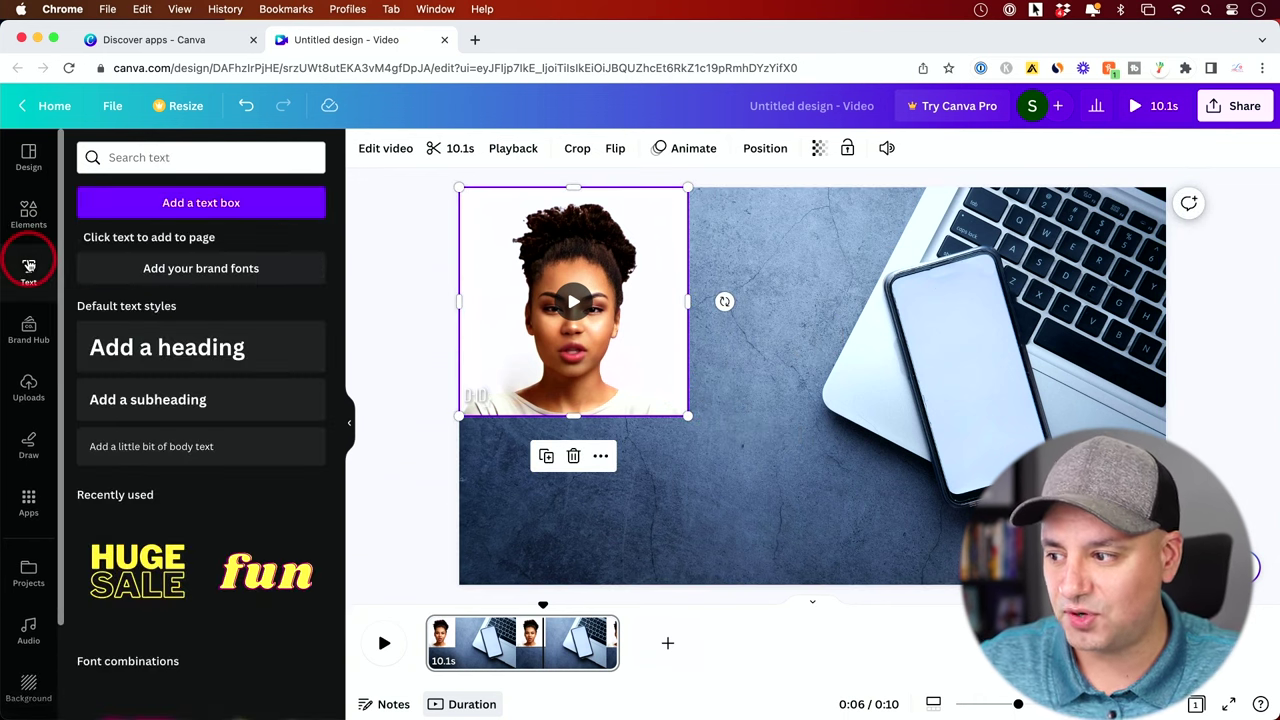
click(28, 212)
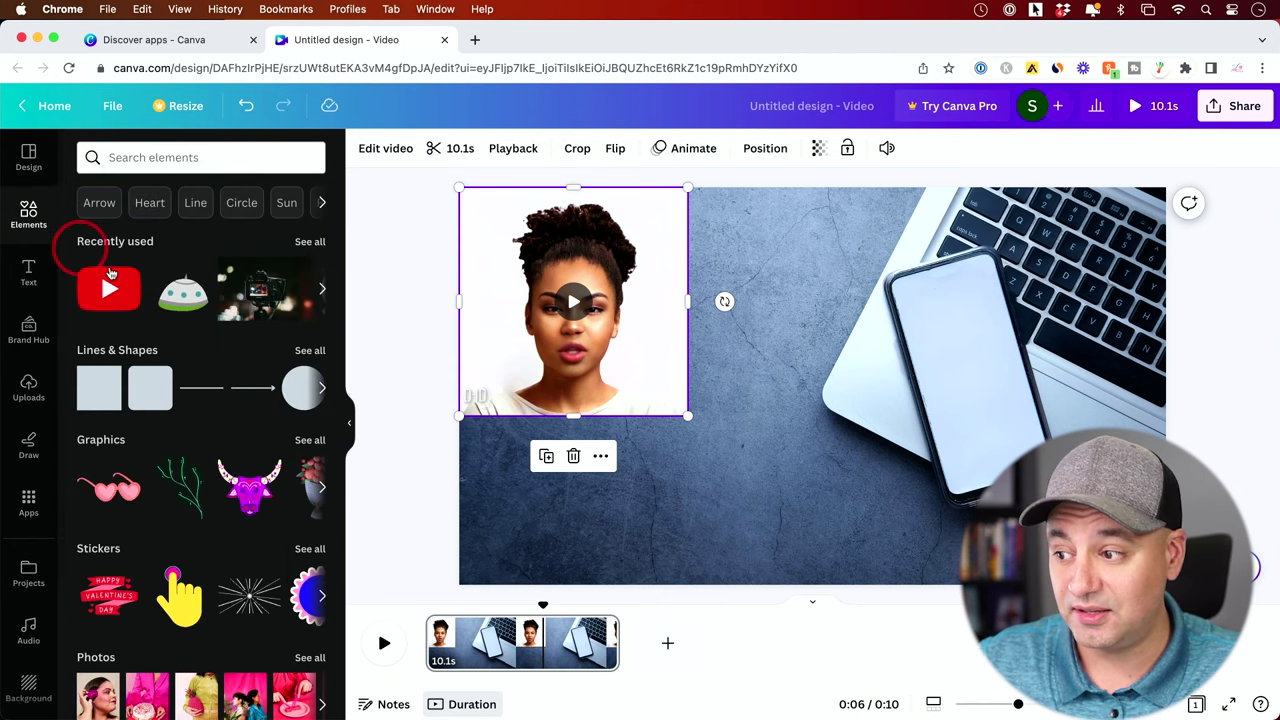
drag(108, 295, 824, 270)
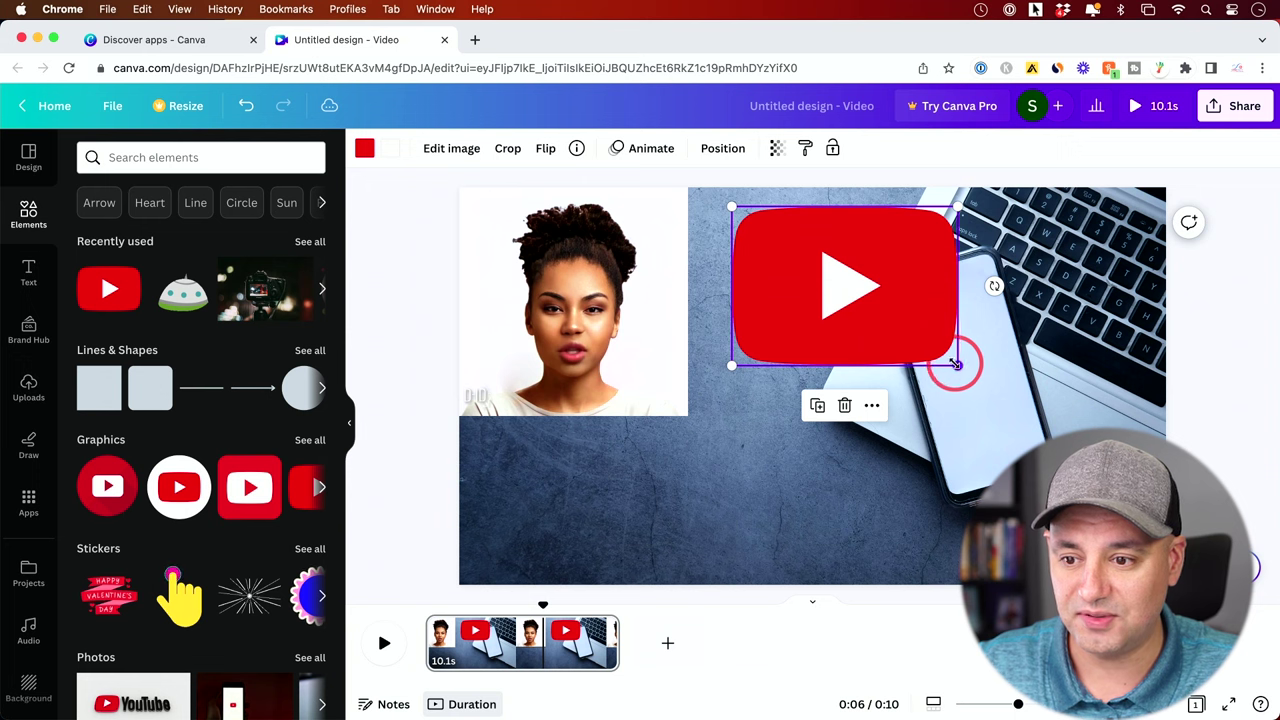
drag(958, 365, 817, 267)
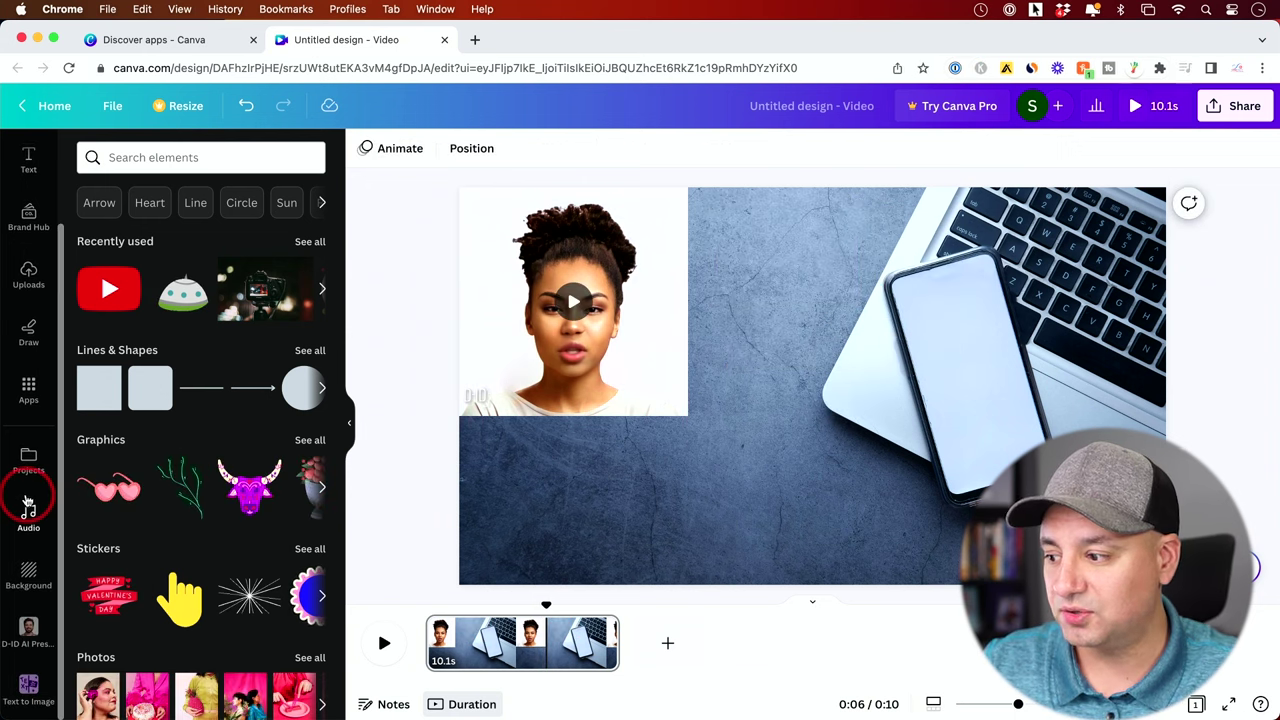
Step: Add Ukulele Song from Audio to the timeline under the presenter clip
click(28, 515)
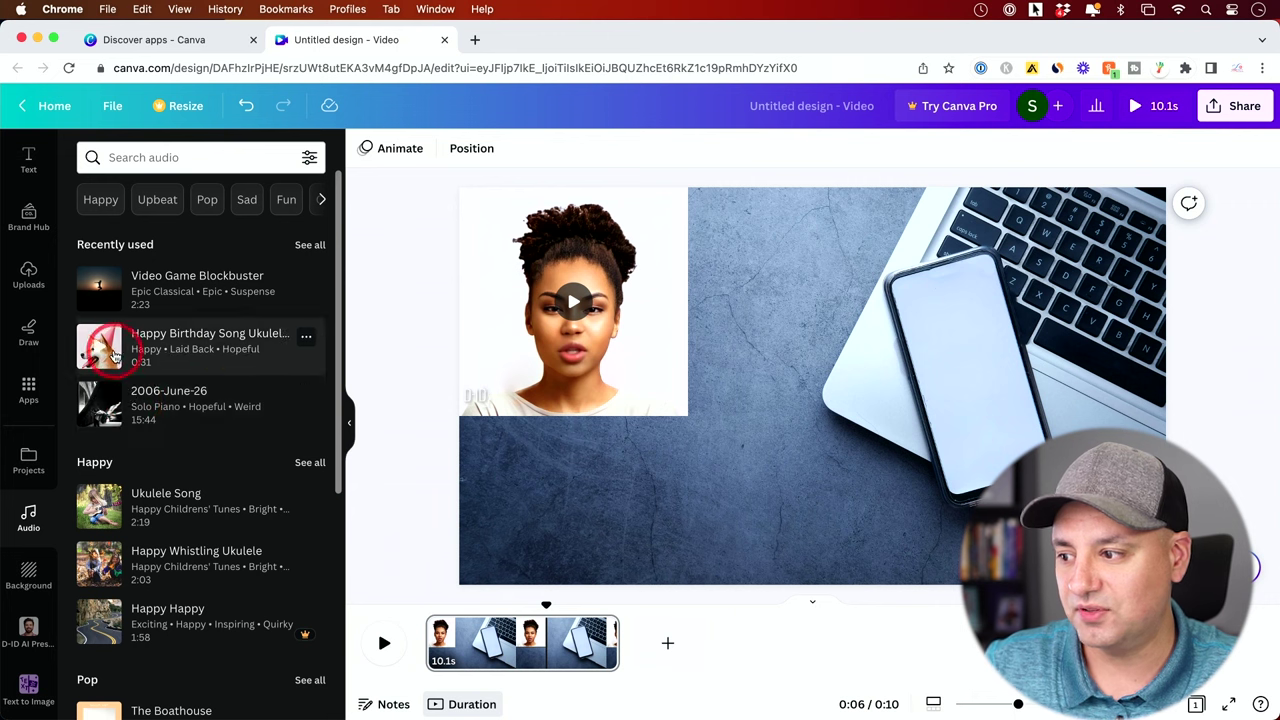
scroll(239, 457, down, 1)
drag(100, 455, 614, 658)
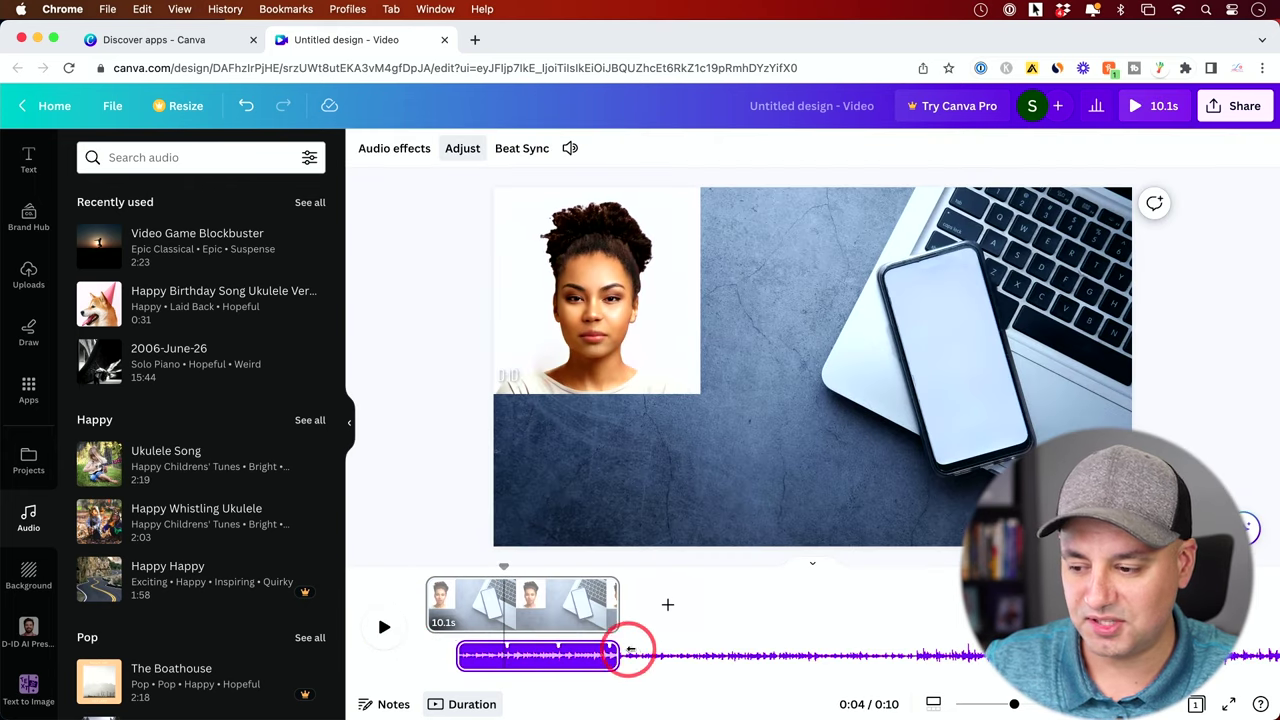
drag(514, 566, 590, 566)
Step: Check the Ukulele Song track's volume value, then deselect the music
right_click(612, 650)
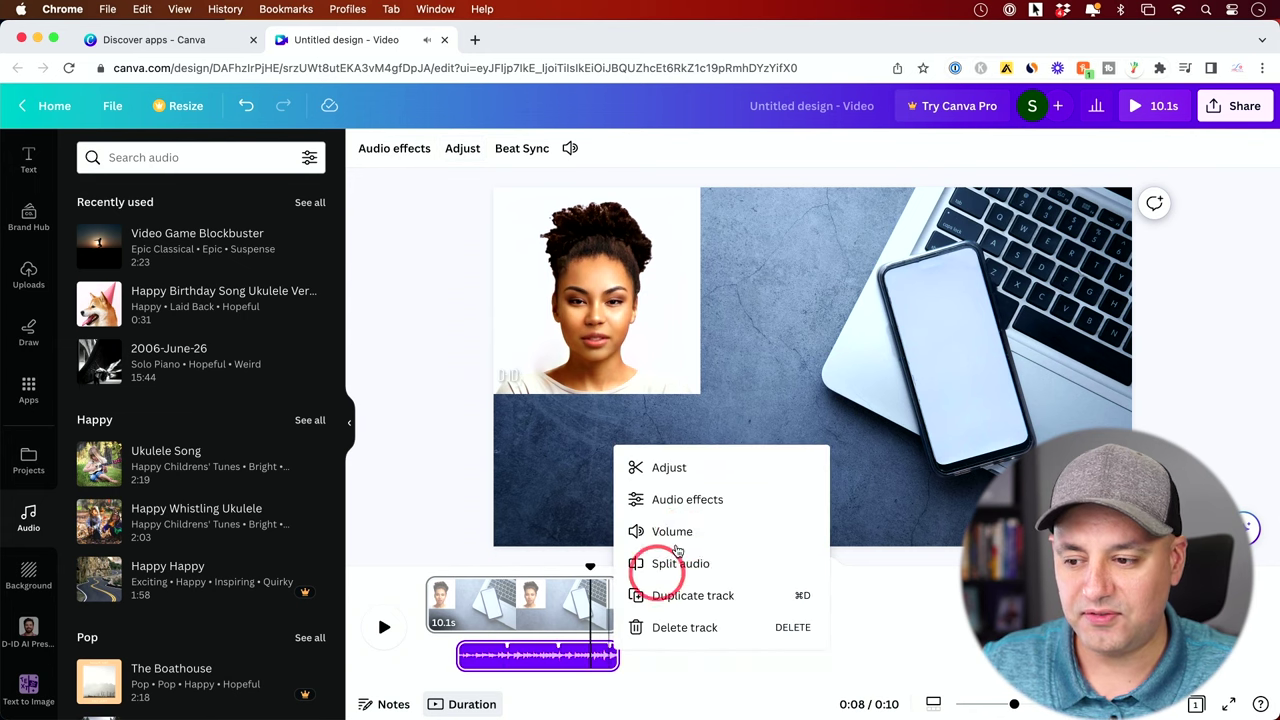
click(672, 531)
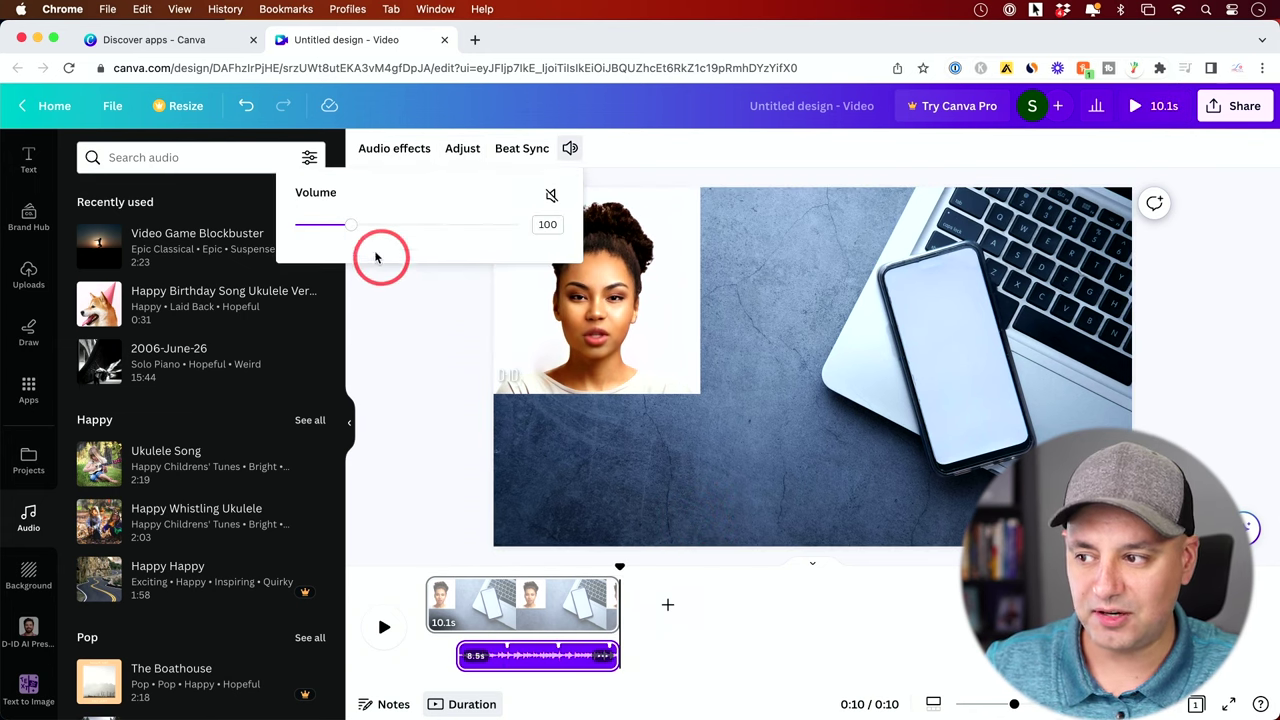
click(559, 224)
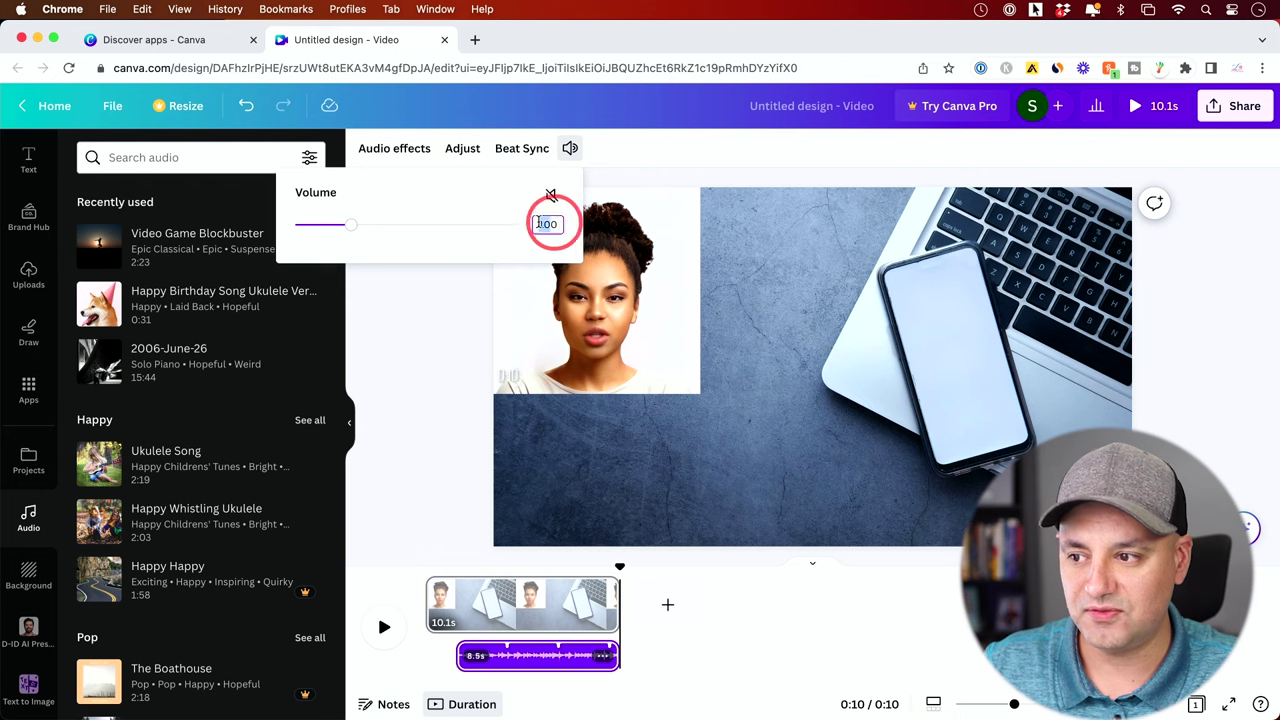
click(515, 227)
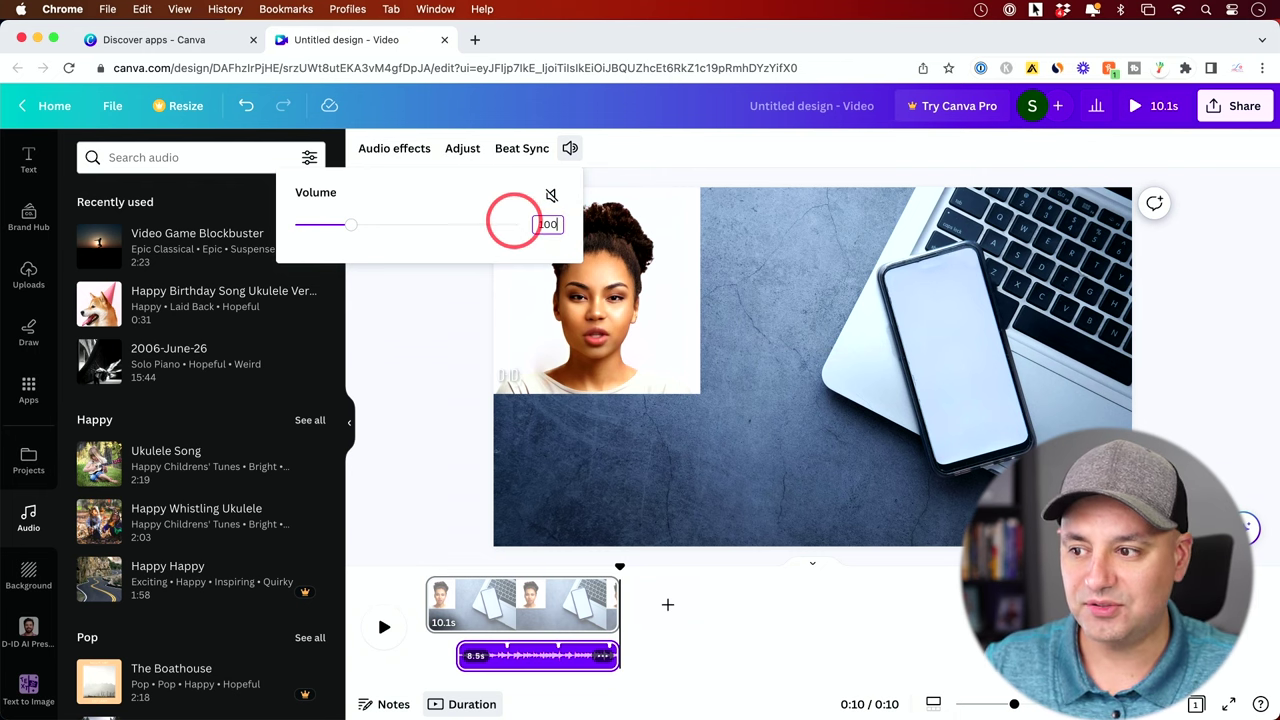
click(459, 385)
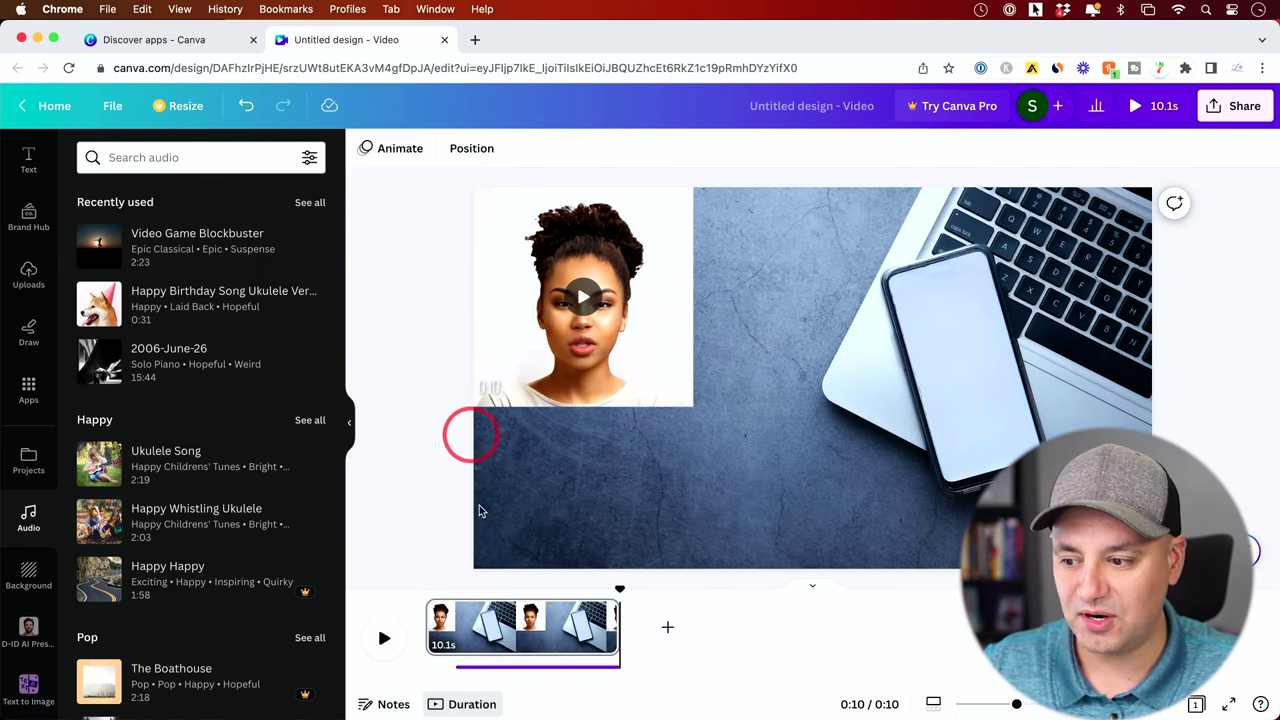
drag(470, 590, 509, 583)
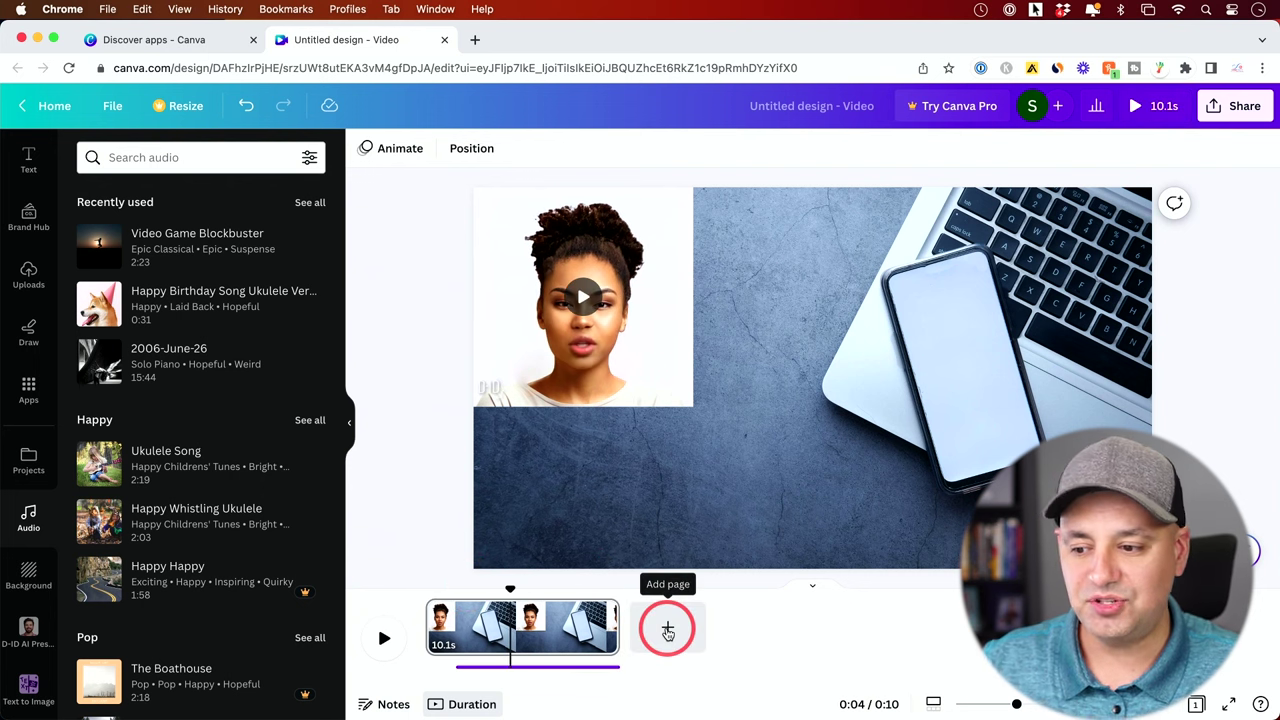
Step: Append a blank 5.0 s page after the presenter clip, making the video 15.1 s, then return to page 1
click(668, 630)
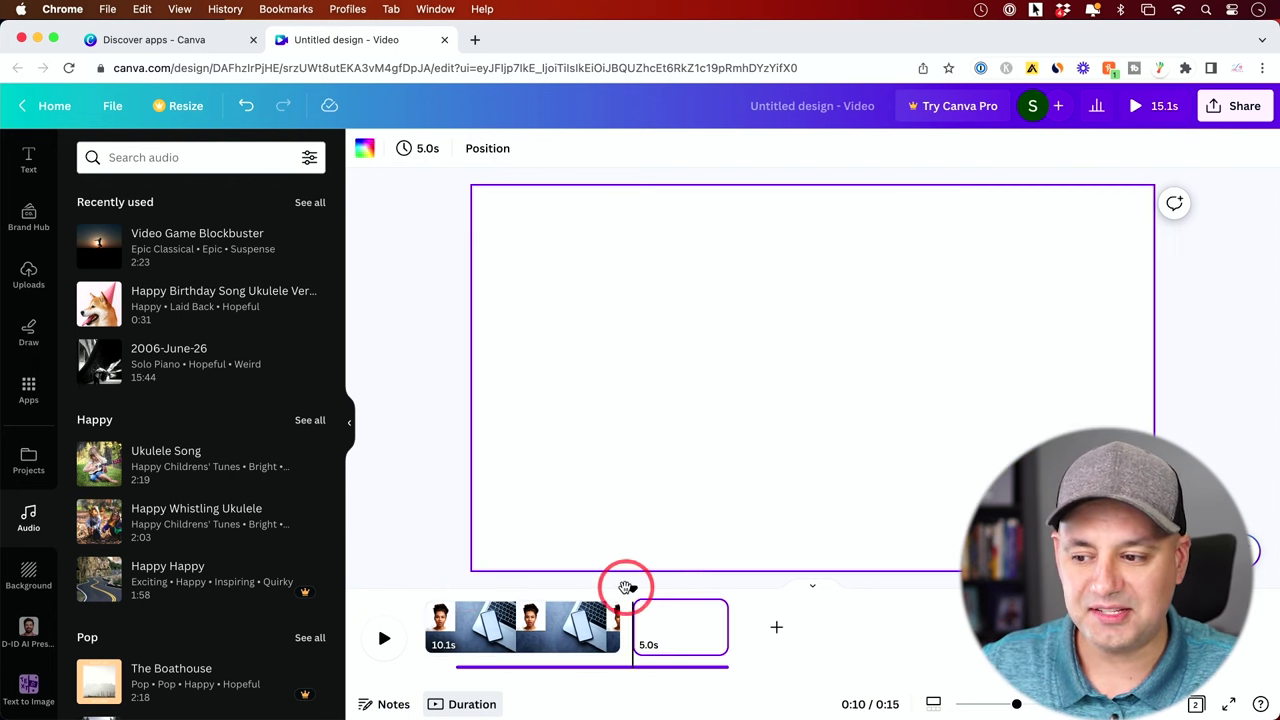
drag(630, 588, 545, 593)
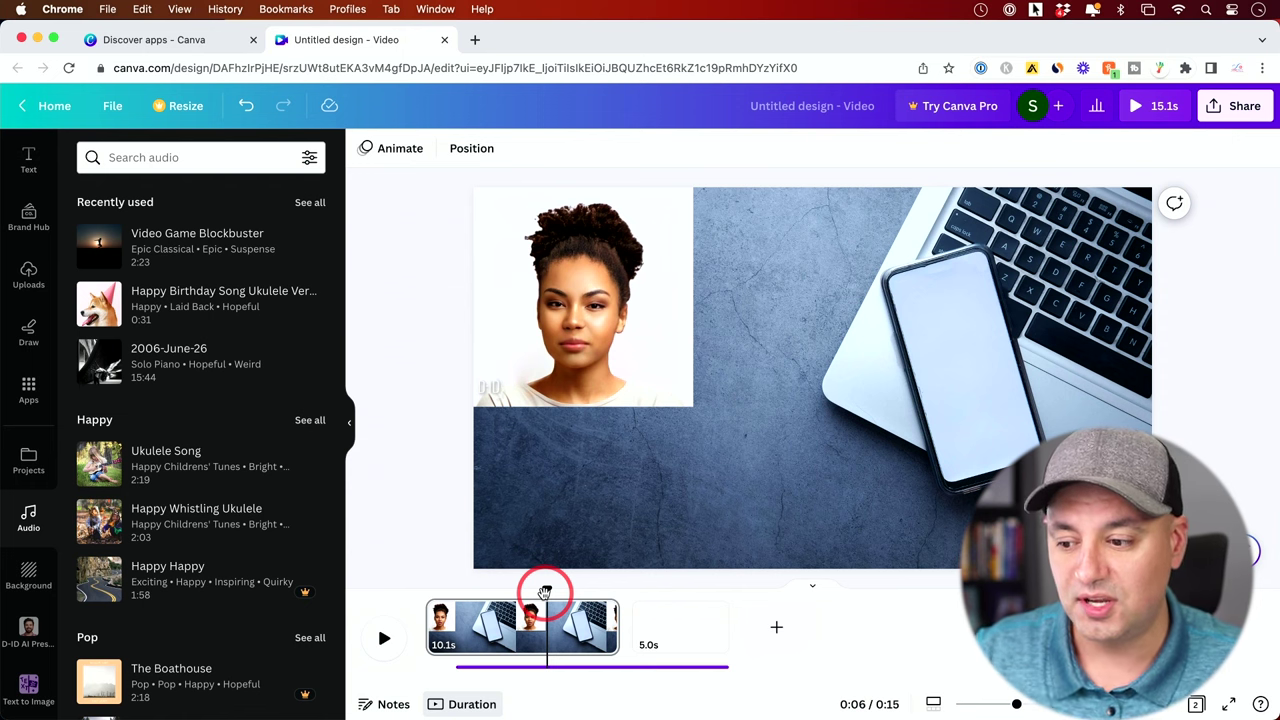
click(678, 626)
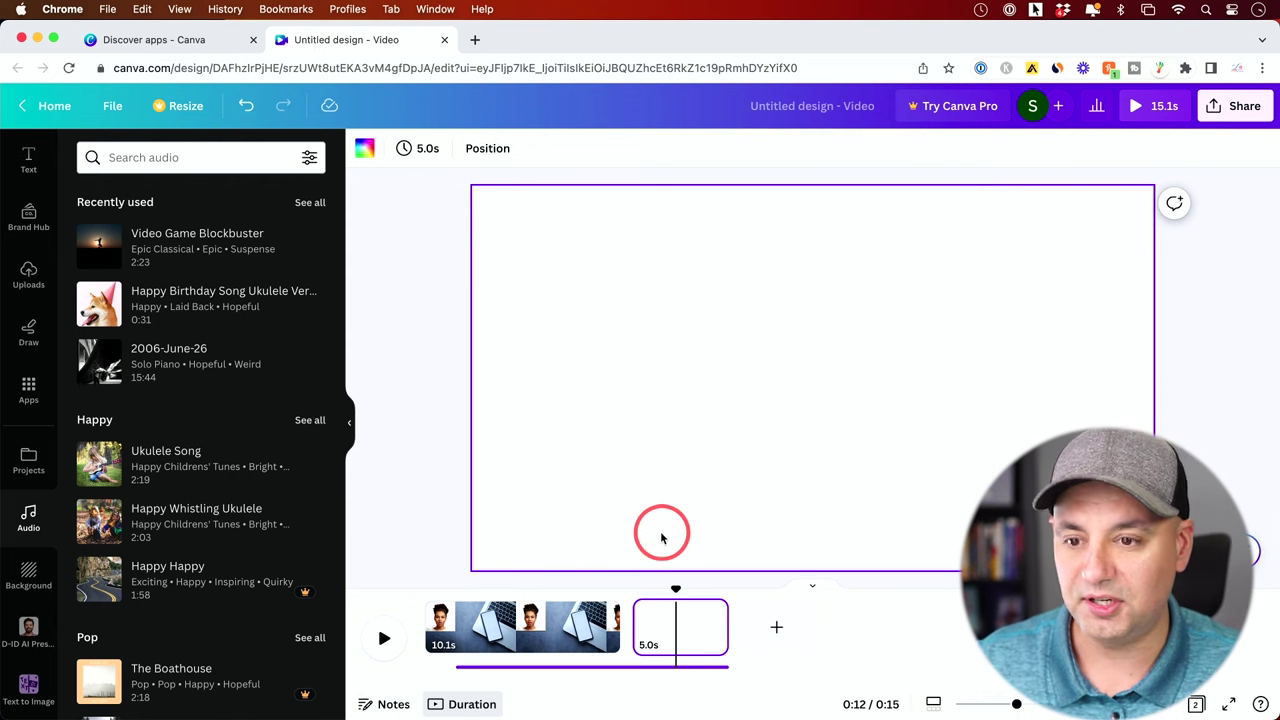
click(540, 580)
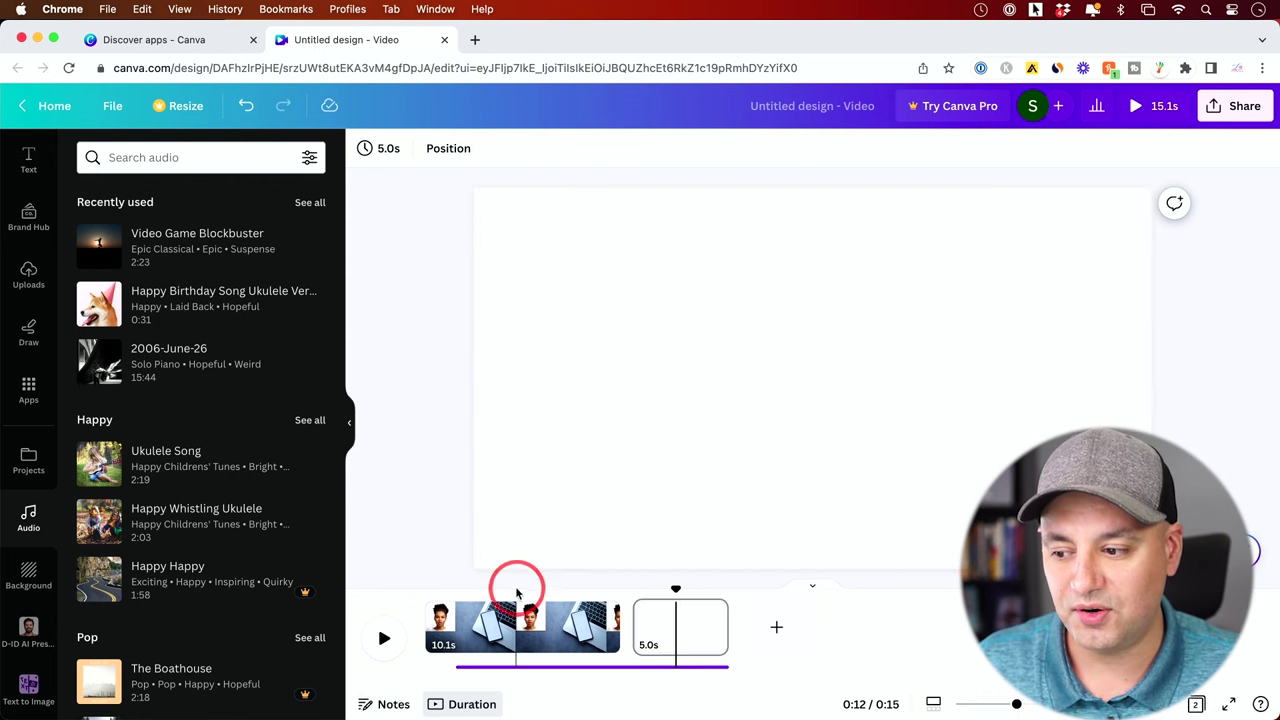
click(511, 610)
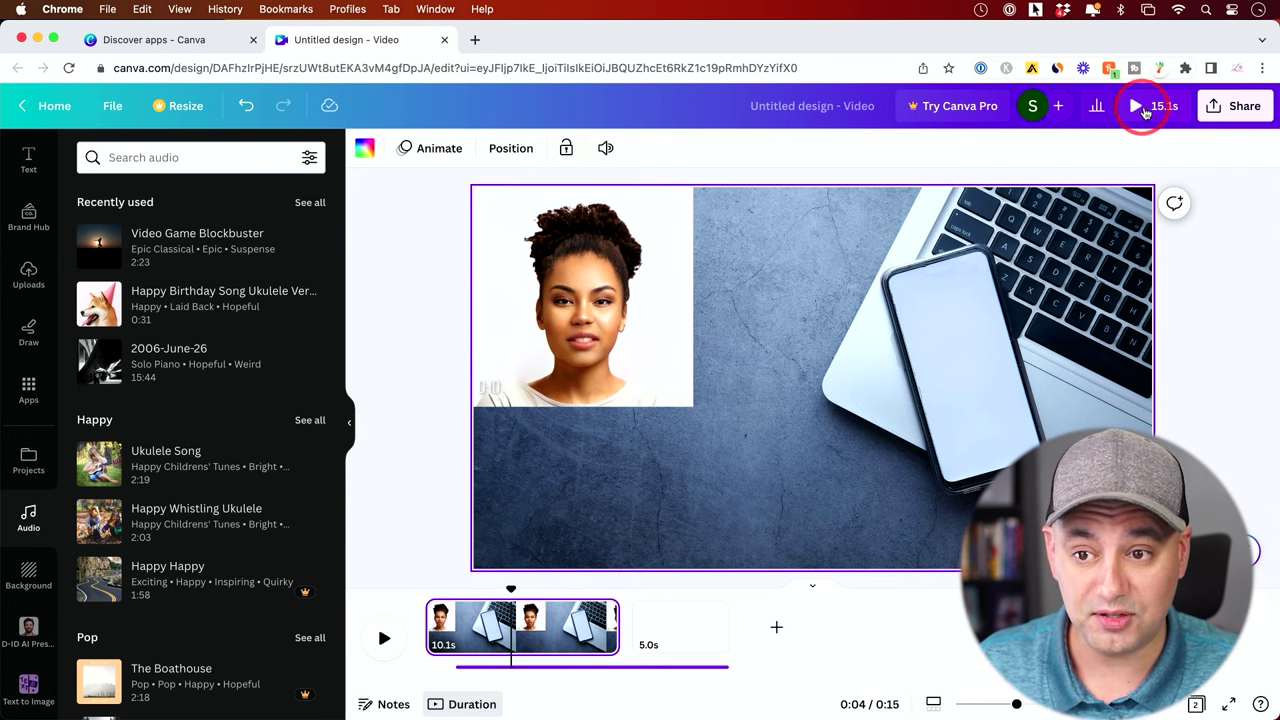
Step: Download both pages as a 1080p MP4 video from Share > Download
click(1229, 110)
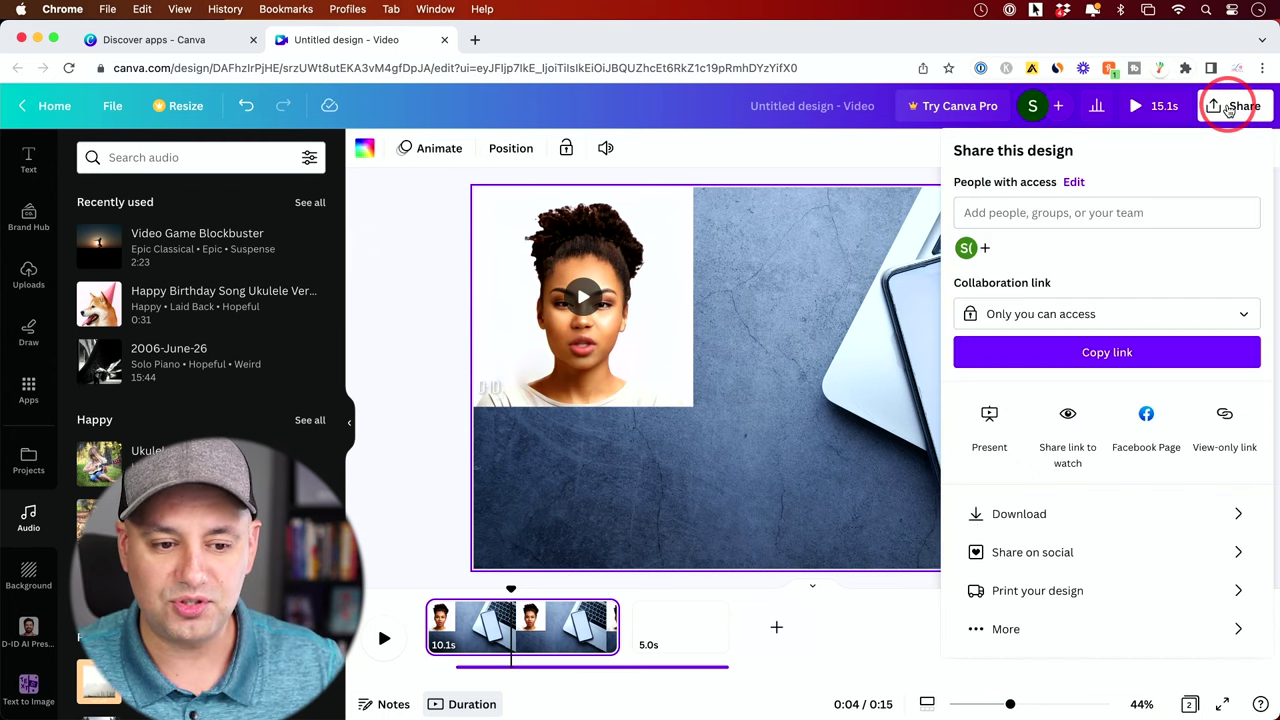
click(1005, 515)
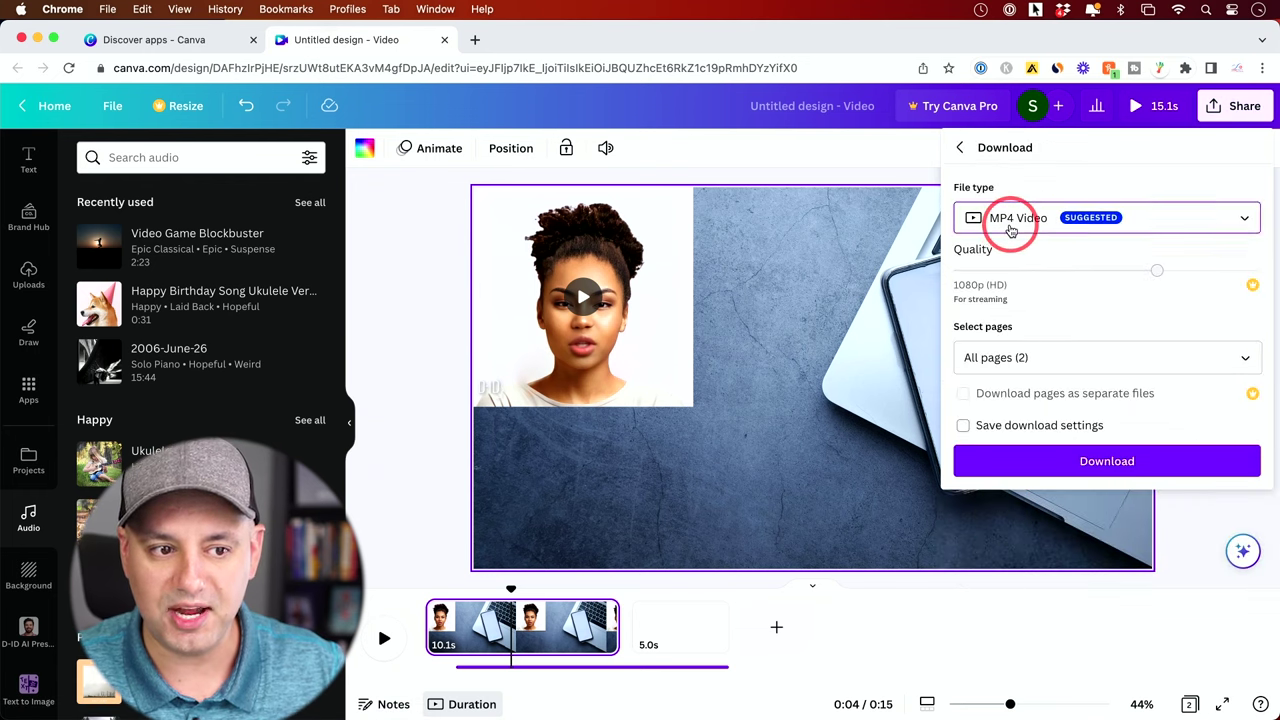
click(1011, 230)
click(1020, 229)
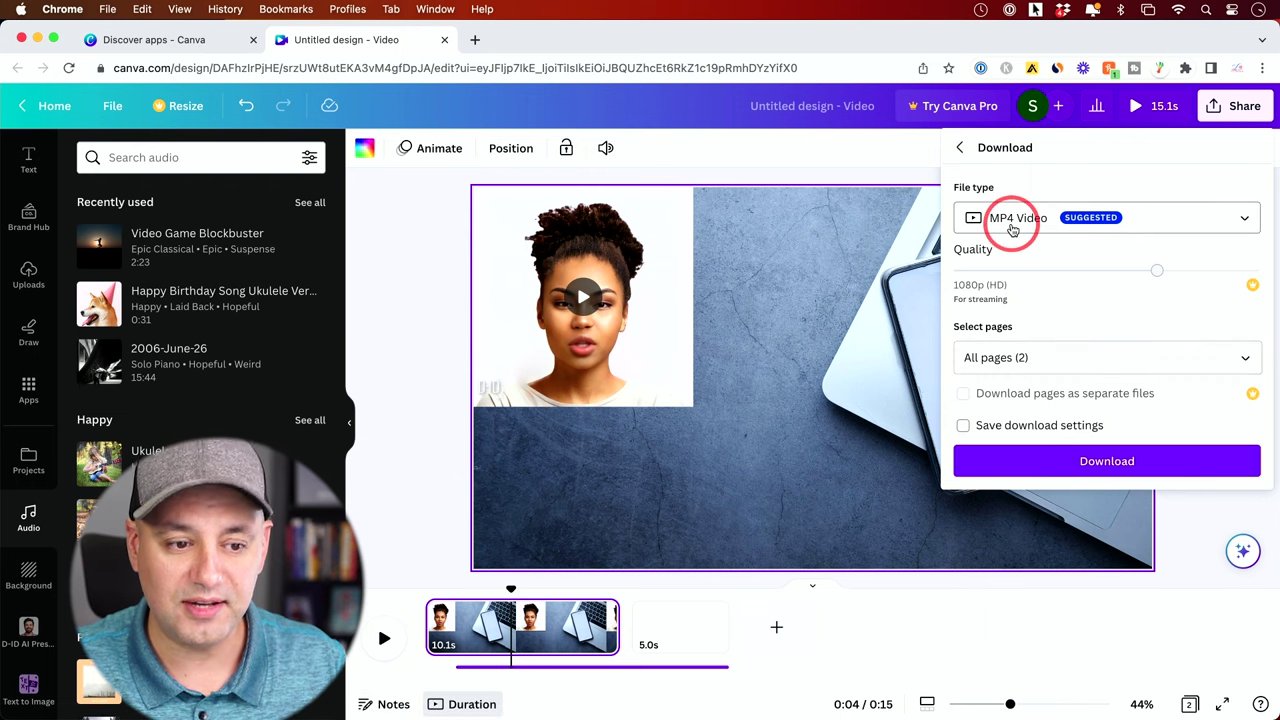
click(1091, 463)
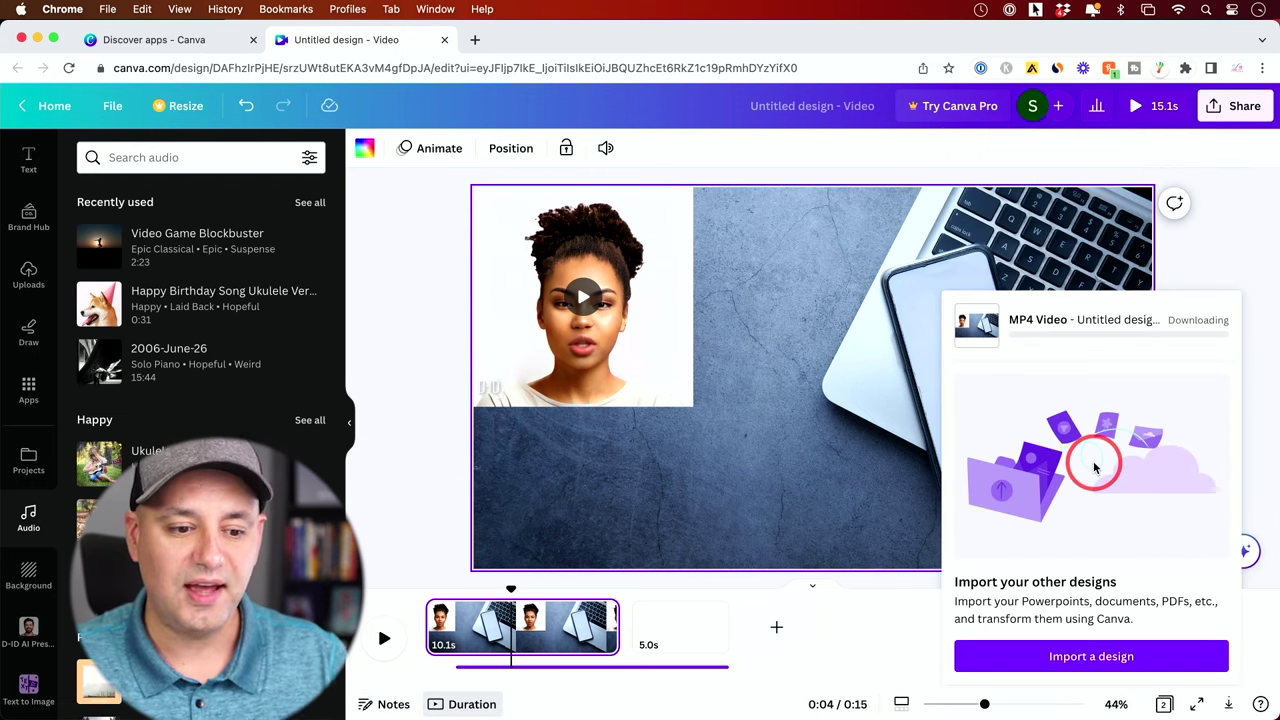